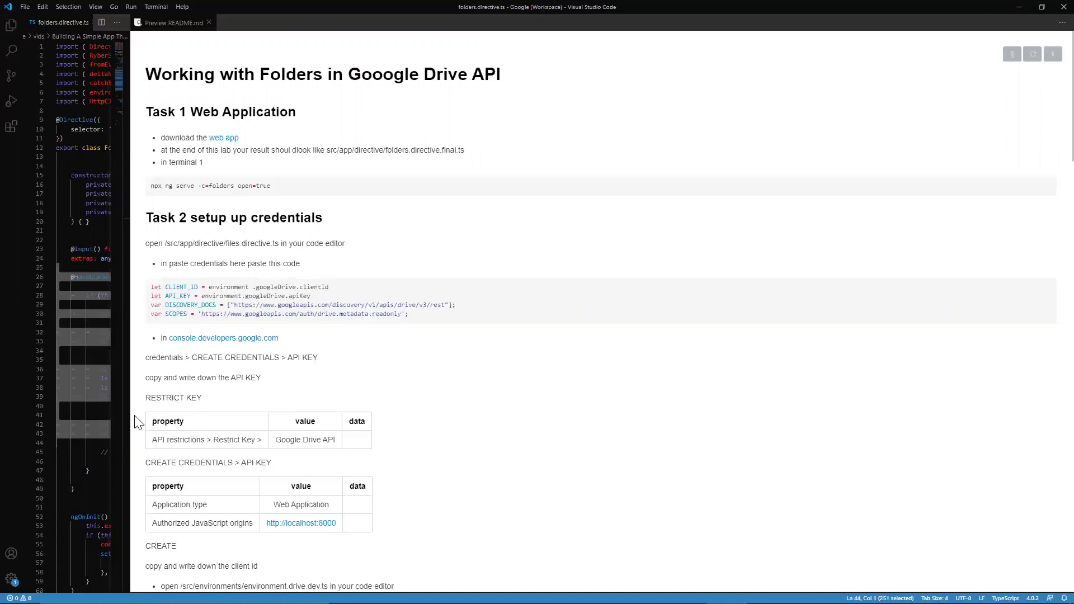
Widen the editor, view and close angular.png, then follow the README's 'web app' link.
{"action": "left_click_drag", "start_coordinate": [130, 418], "coordinate": [372, 451]}
{"action": "left_click", "coordinate": [302, 23]}
{"action": "left_click_drag", "start_coordinate": [364, 197], "coordinate": [966, 348]}
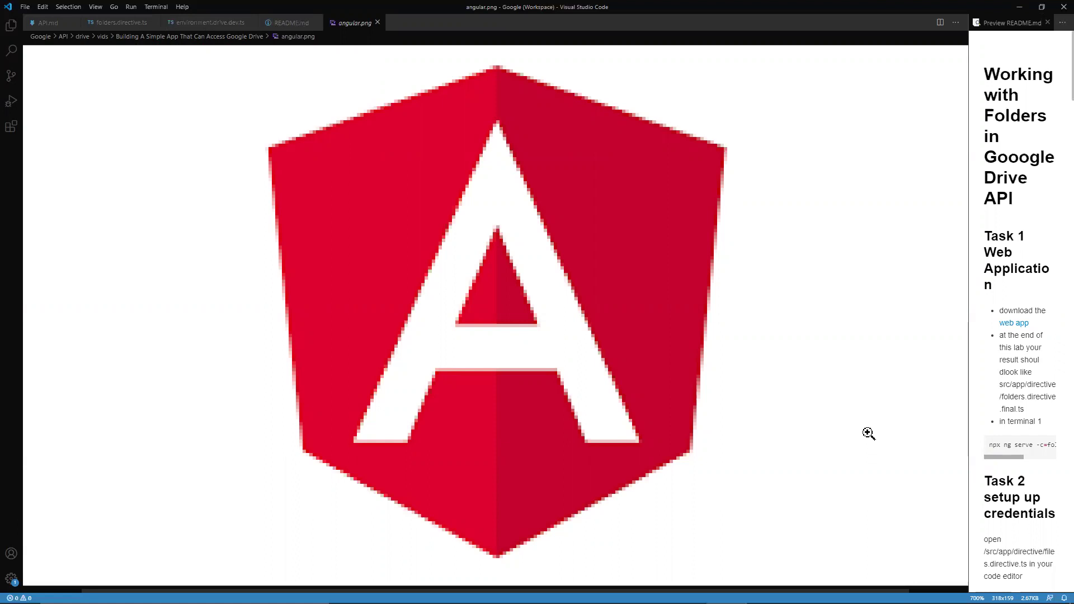
{"action": "left_click", "coordinate": [378, 23]}
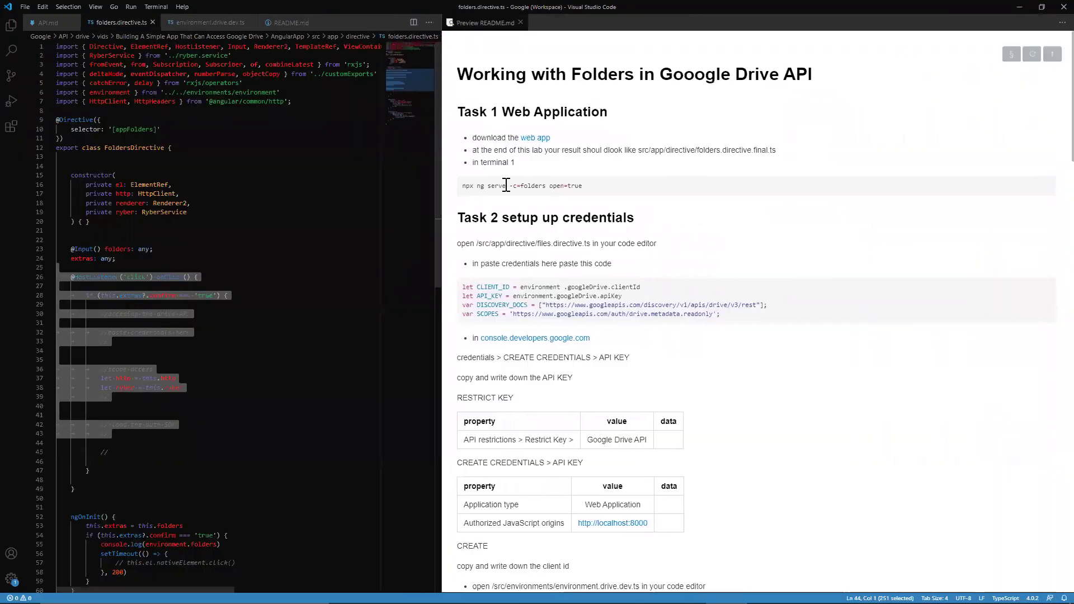
{"action": "left_click", "coordinate": [523, 139]}
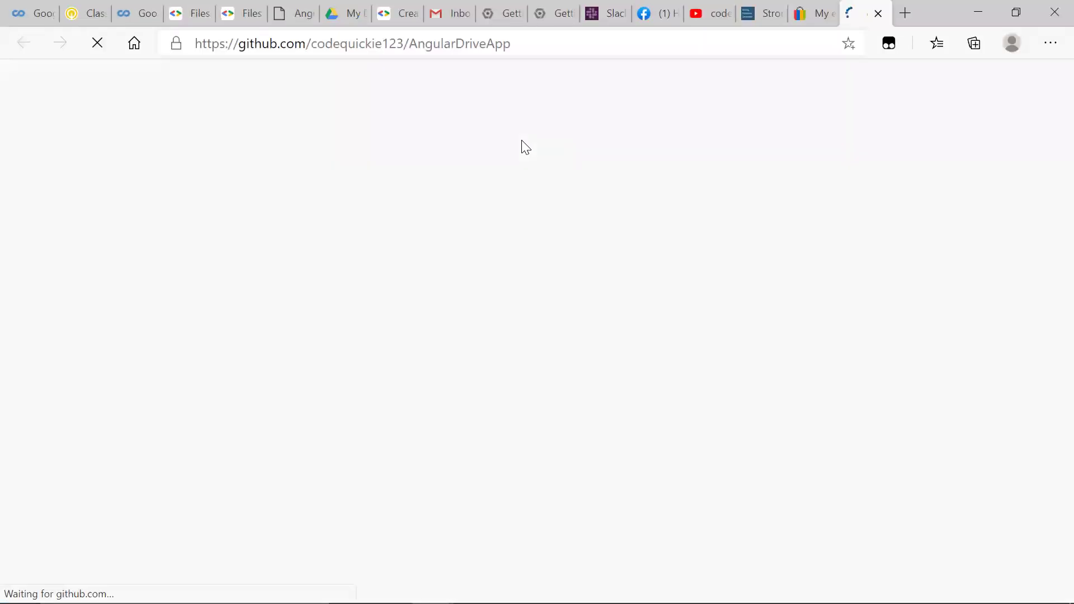
Scroll through the AngularDriveApp repository's file list on GitHub, then return to VS Code.
{"action": "scroll", "coordinate": [503, 438], "scroll_direction": "down", "scroll_amount": 2}
{"action": "scroll", "coordinate": [503, 442], "scroll_direction": "down", "scroll_amount": 3}
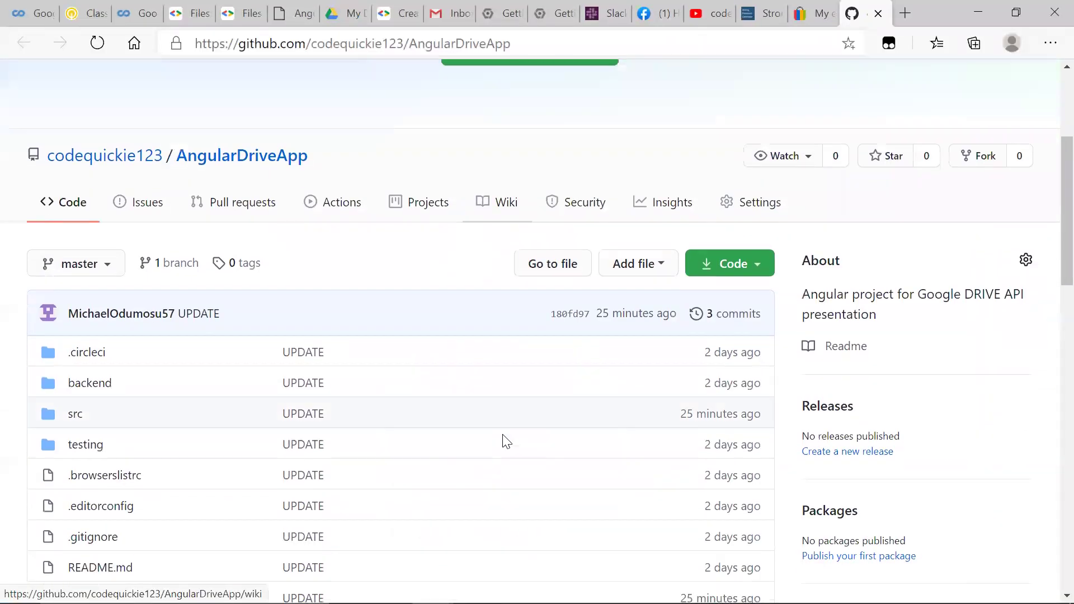
{"action": "scroll", "coordinate": [503, 442], "scroll_direction": "up", "scroll_amount": 5}
{"action": "scroll", "coordinate": [503, 441], "scroll_direction": "down", "scroll_amount": 5}
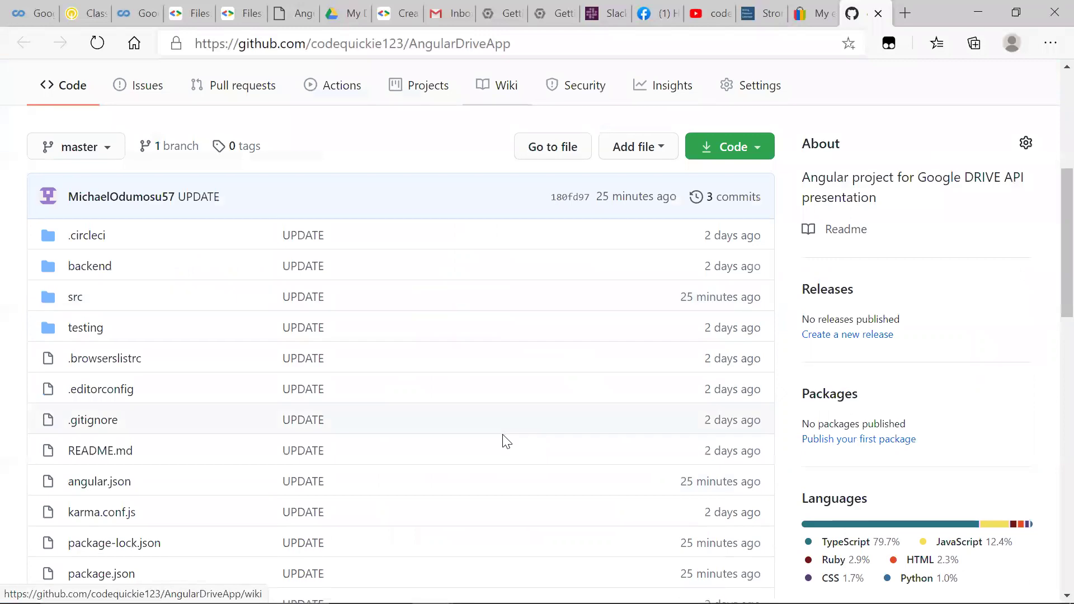
{"action": "scroll", "coordinate": [503, 441], "scroll_direction": "down", "scroll_amount": 2}
{"action": "scroll", "coordinate": [504, 442], "scroll_direction": "up", "scroll_amount": 4}
{"action": "key", "text": "alt+Tab"}
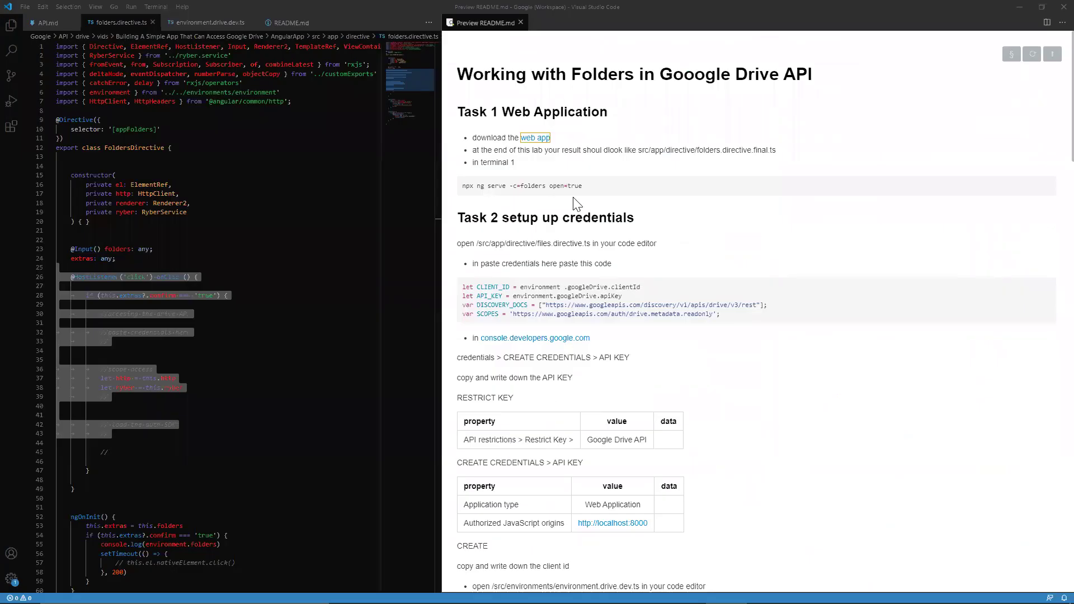
Run 'npx ng serve -c=folders' in the integrated terminal to serve on localhost:8000.
{"action": "key", "text": "ctrl+grave"}
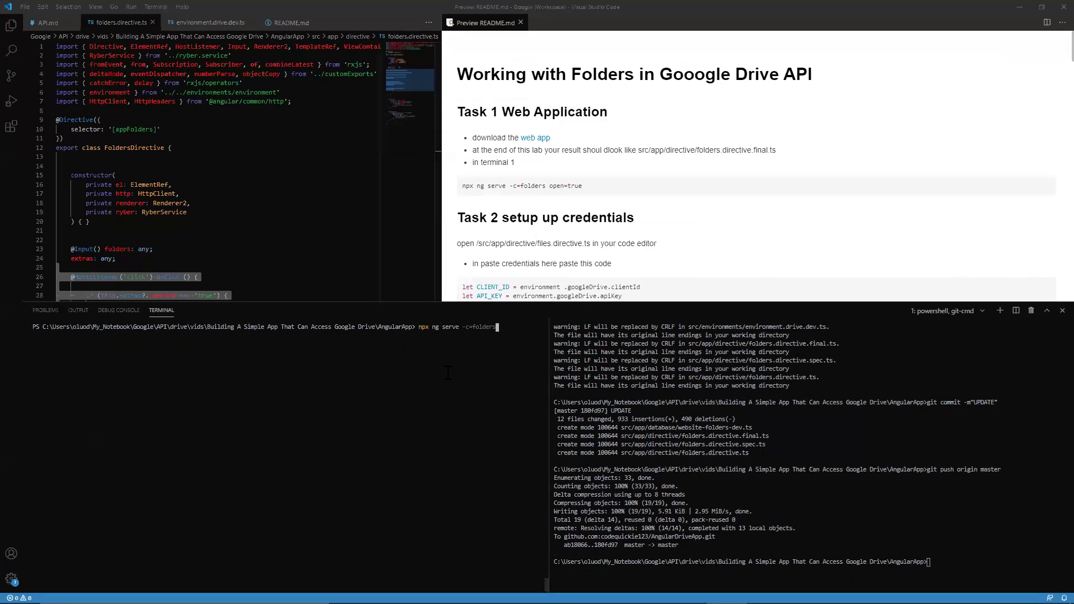
{"action": "type", "text": "s"}
{"action": "key", "text": "Return"}
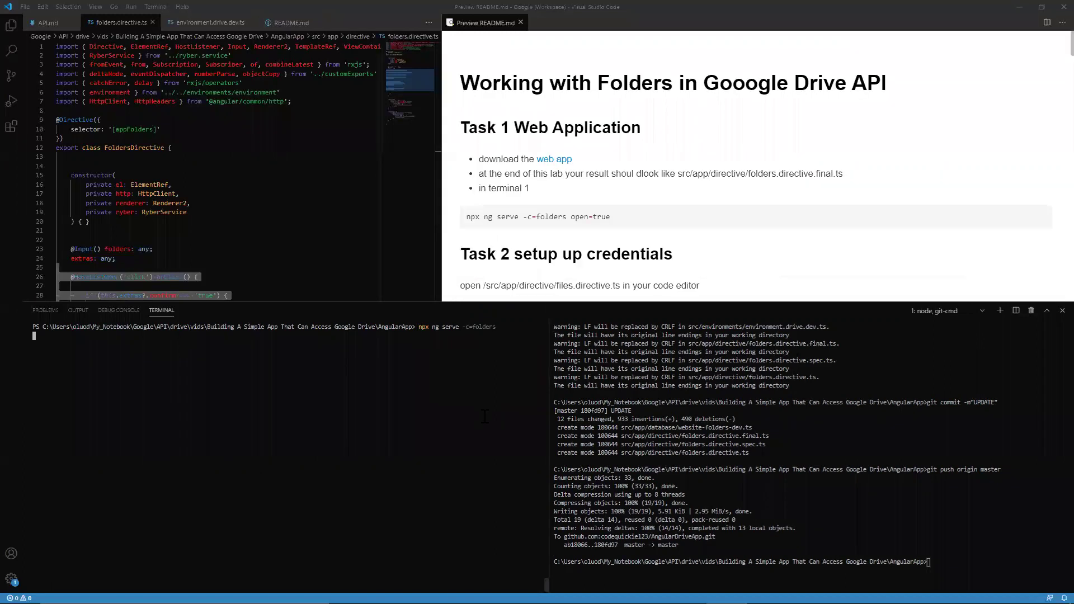
{"action": "key", "text": "ctrl+equal"}
{"action": "key", "text": "ctrl+equal"}
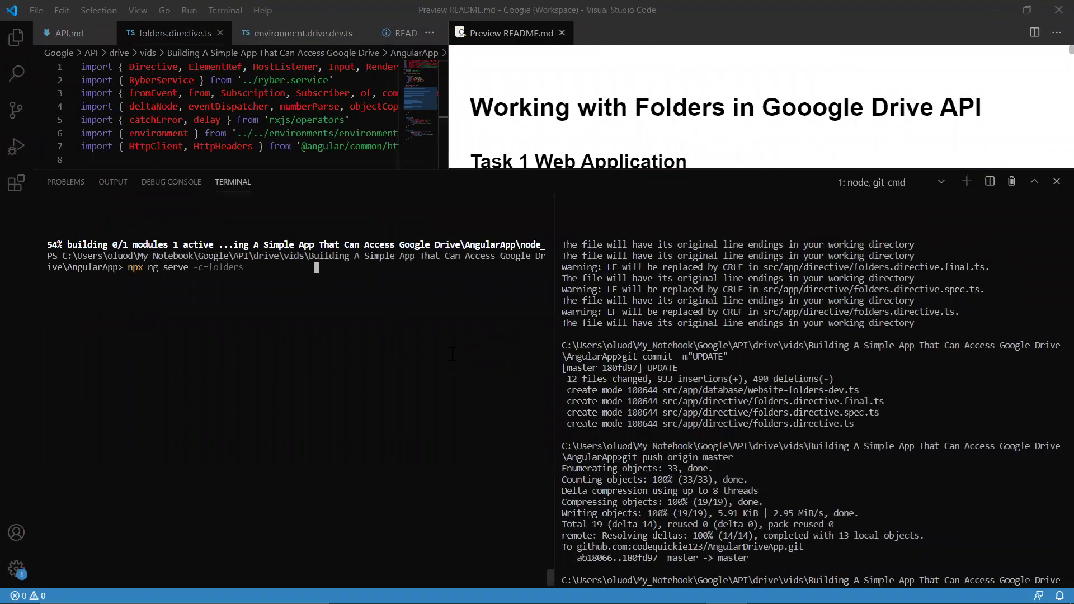
{"action": "key", "text": "ctrl+minus"}
{"action": "key", "text": "ctrl+minus"}
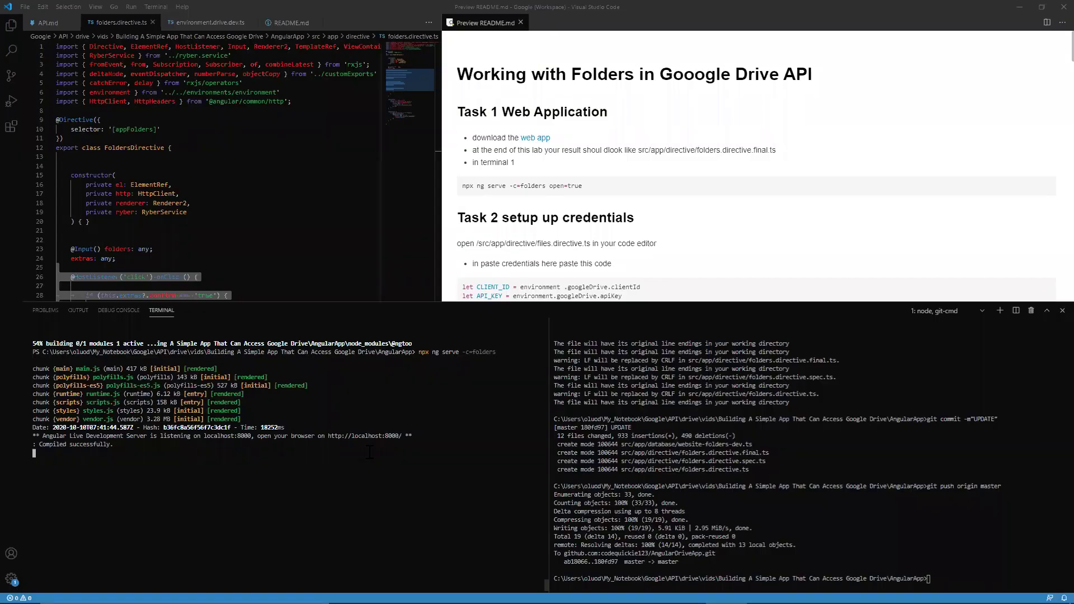
{"action": "key", "text": "alt+Tab"}
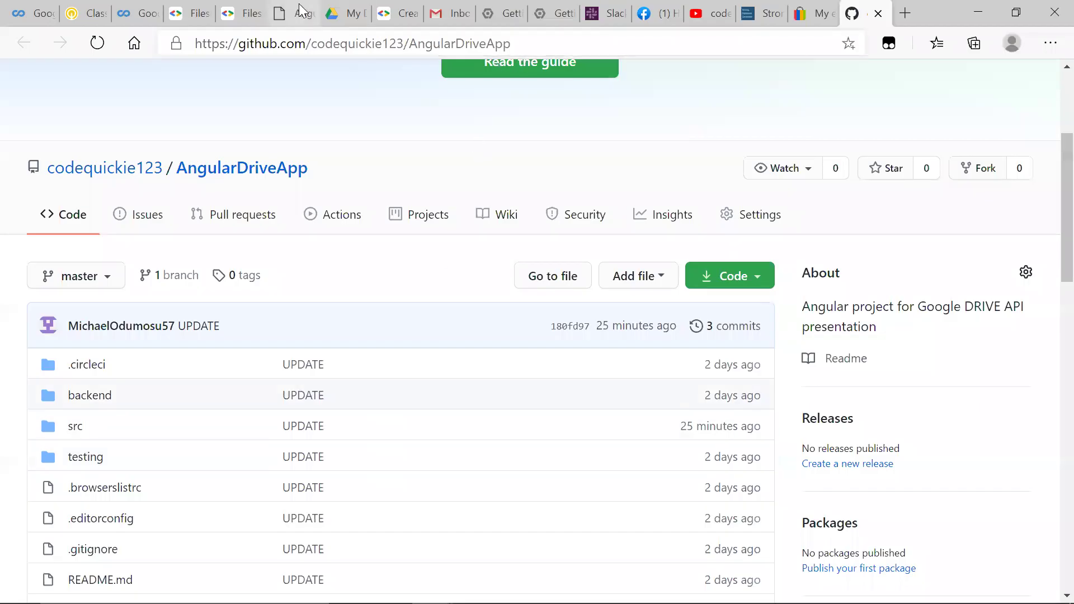
Reload the localhost:8000 Drive Access Page with the DevTools Console open, then hide VS Code's terminal.
{"action": "left_click", "coordinate": [288, 13]}
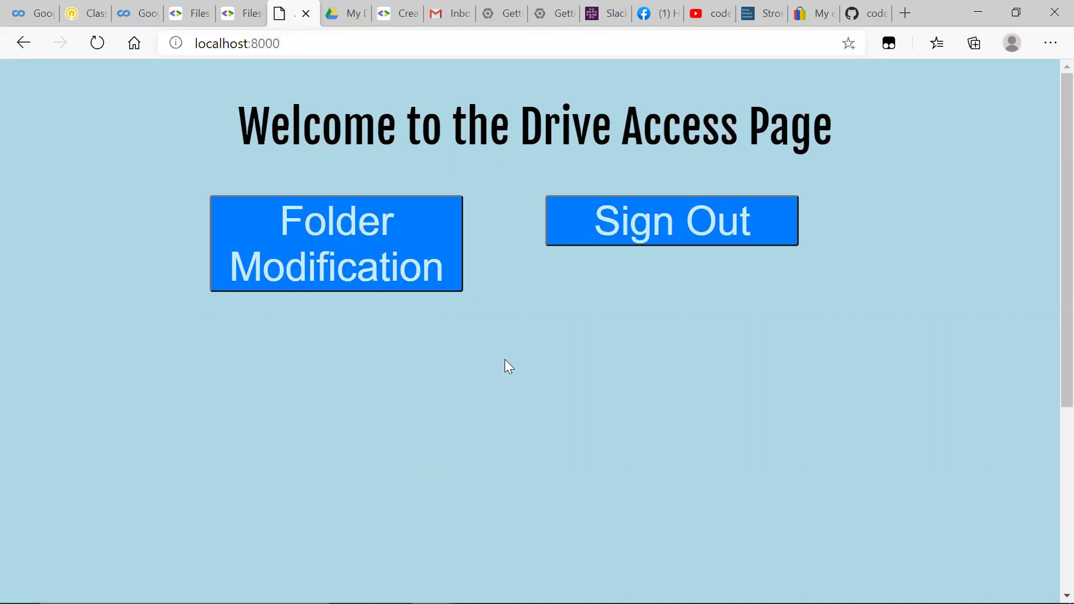
{"action": "key", "text": "F12"}
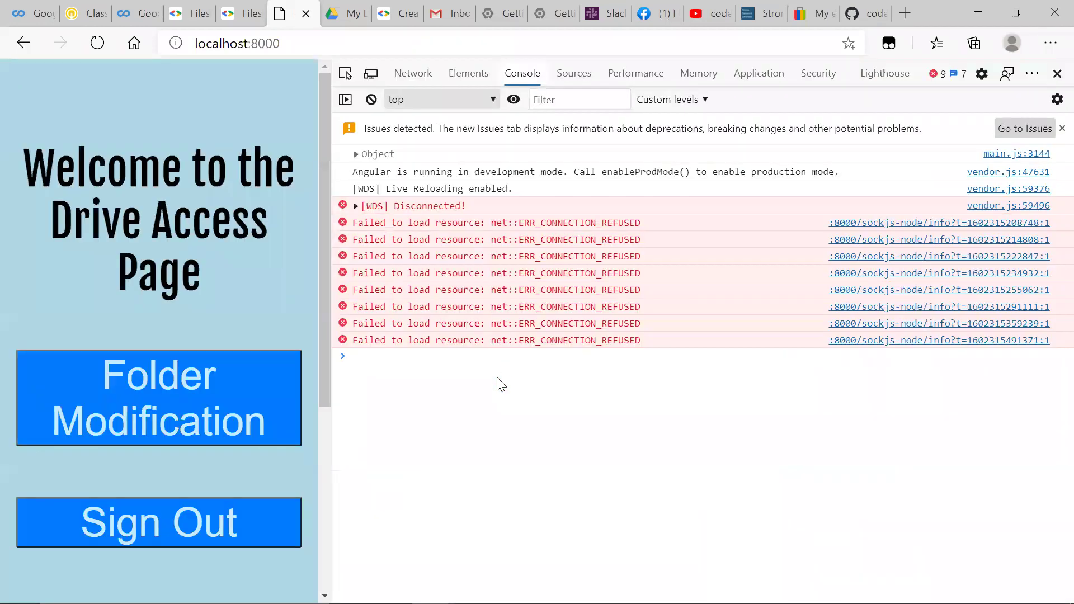
{"action": "key", "text": "F5"}
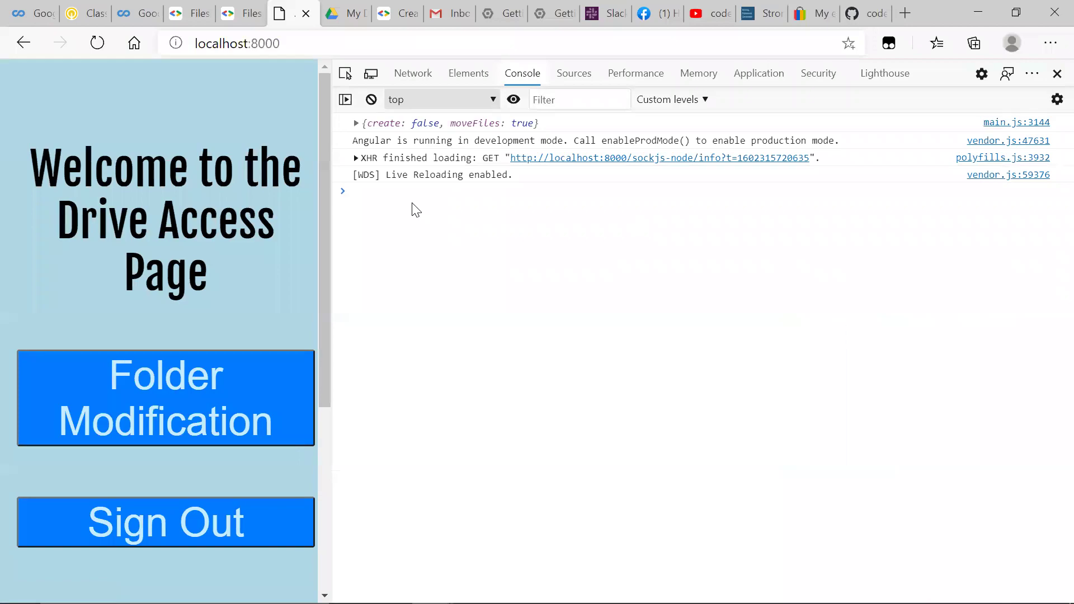
{"action": "key", "text": "alt+Tab"}
{"action": "key", "text": "ctrl+j"}
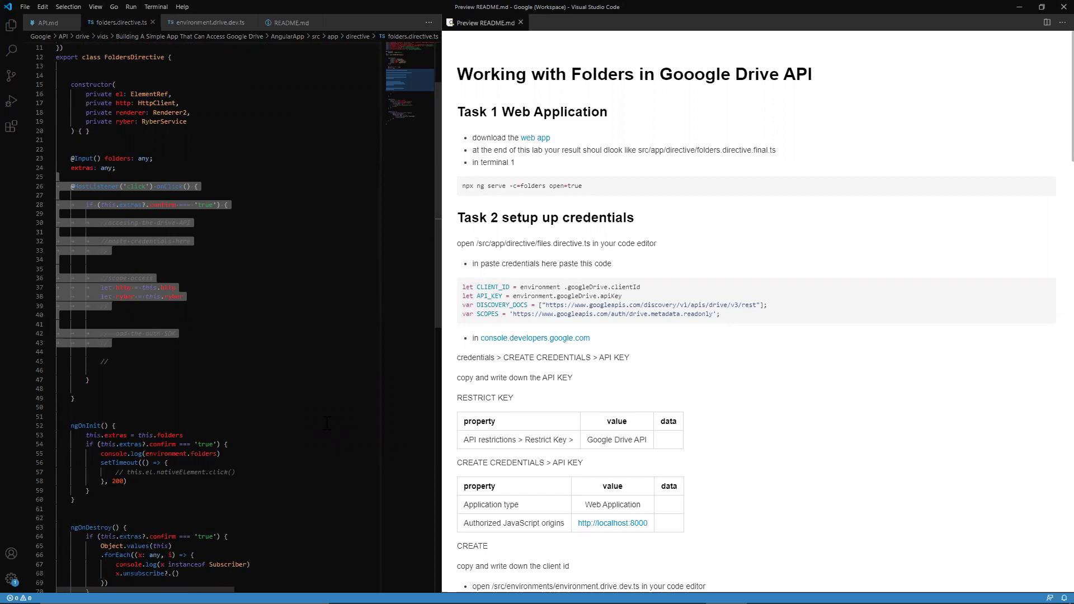
Copy the README's CLIENT_ID, API_KEY, DISCOVERY_DOCS and SCOPES lines and paste them after line 32.
{"action": "left_click", "coordinate": [135, 272]}
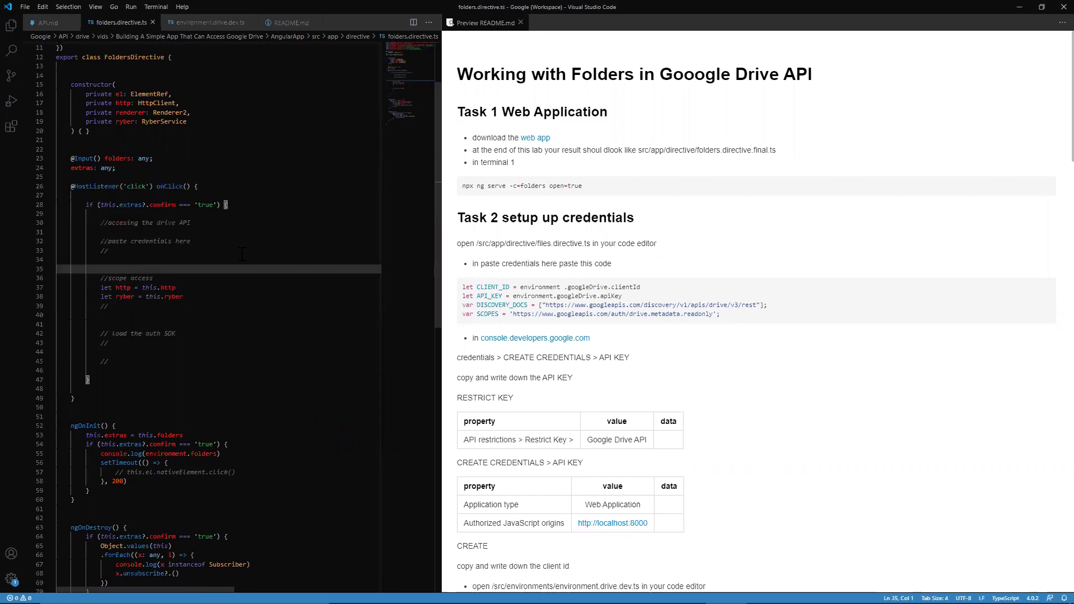
{"action": "scroll", "coordinate": [755, 308], "scroll_direction": "down", "scroll_amount": 1}
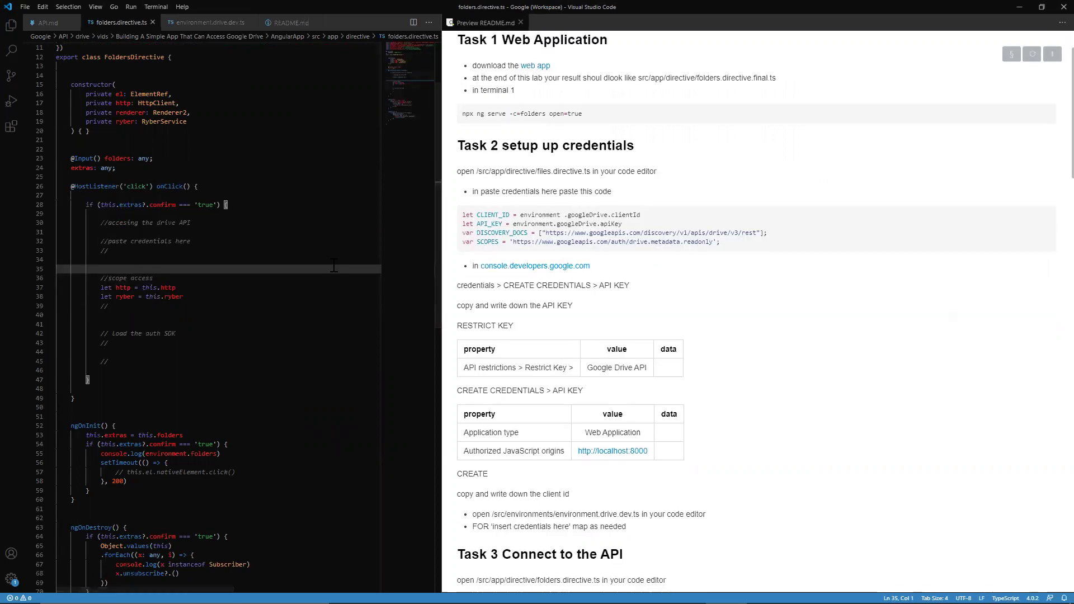
{"action": "left_click_drag", "start_coordinate": [727, 242], "coordinate": [458, 214]}
{"action": "left_click", "coordinate": [196, 241]}
{"action": "key", "text": "Return"}
{"action": "key", "text": "ctrl+v"}
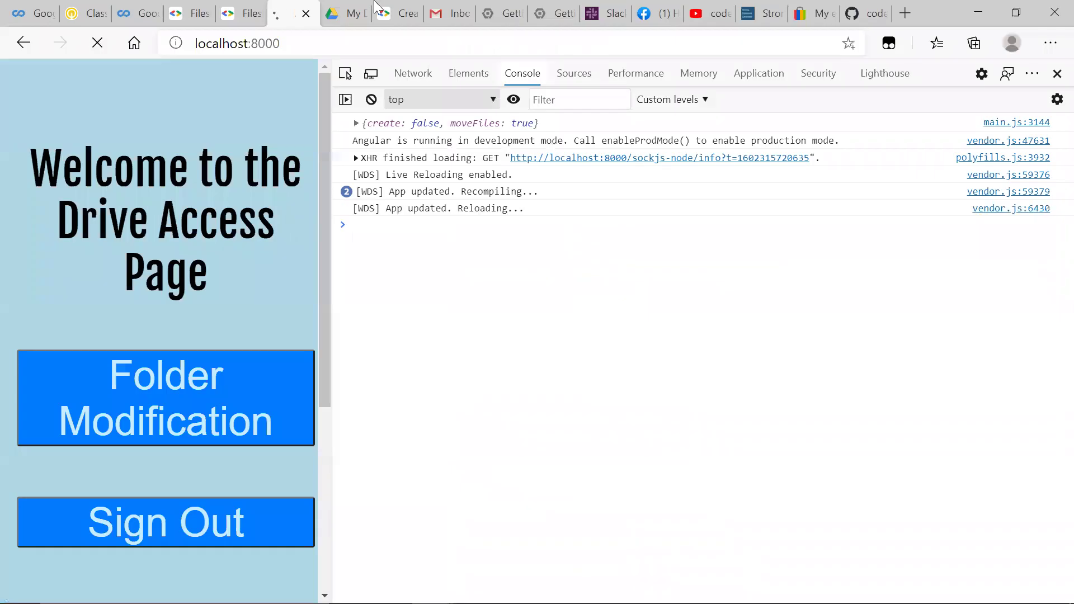
Go to the Google API Console and open the project's Credentials page.
{"action": "left_click", "coordinate": [238, 13]}
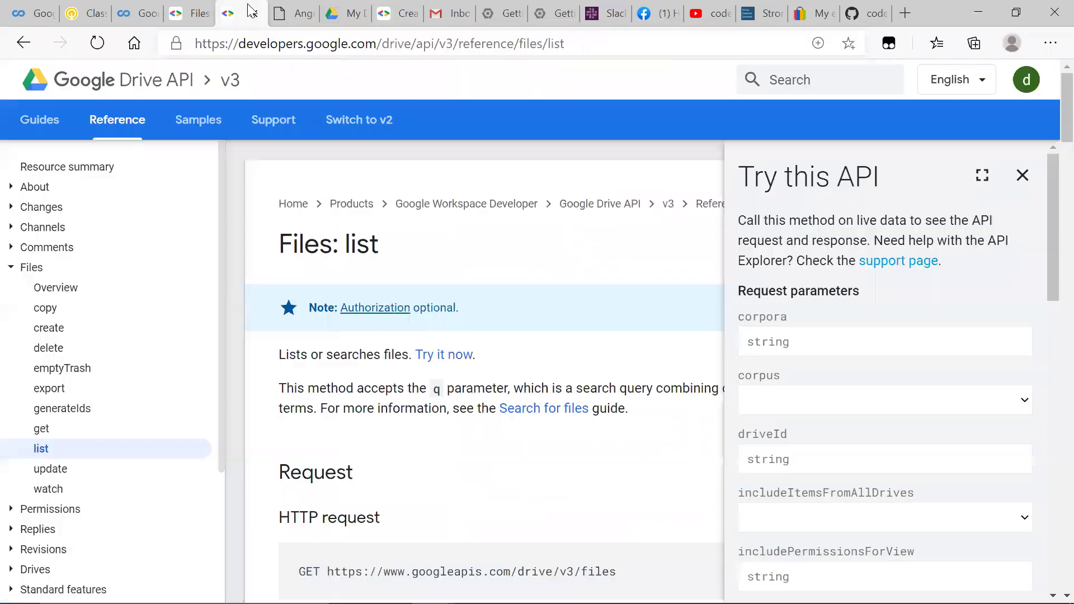
{"action": "left_click", "coordinate": [309, 43]}
{"action": "type", "text": "co"}
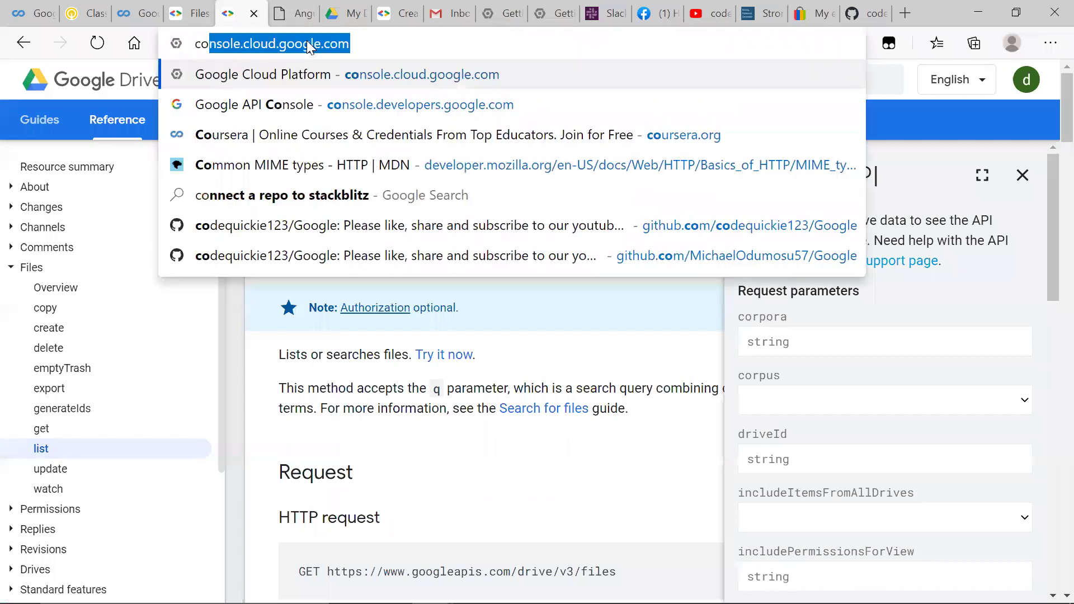
{"action": "key", "text": "Down"}
{"action": "key", "text": "Return"}
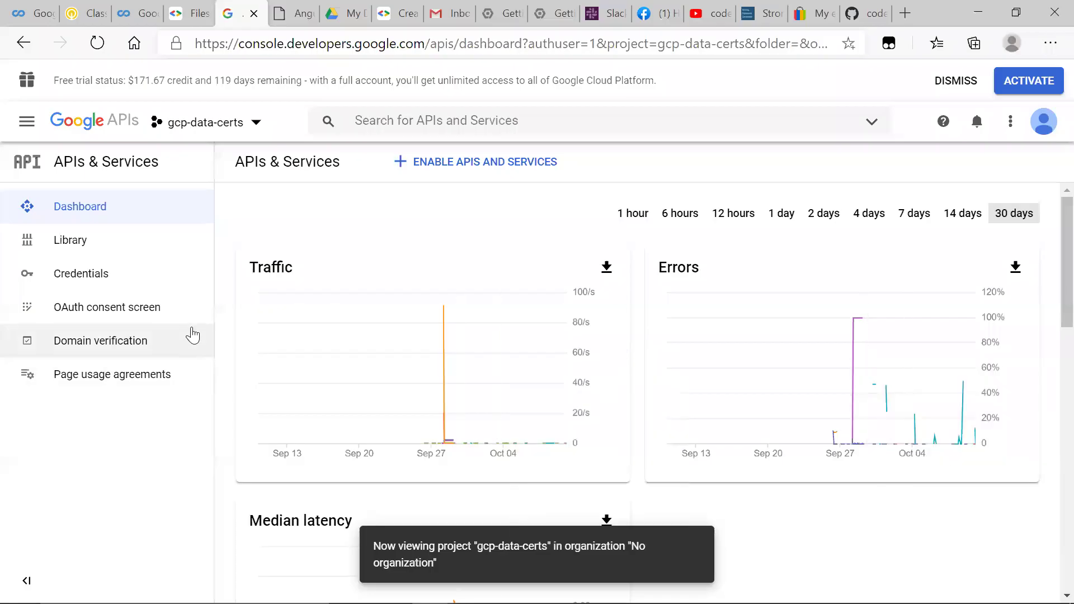
{"action": "left_click", "coordinate": [143, 269]}
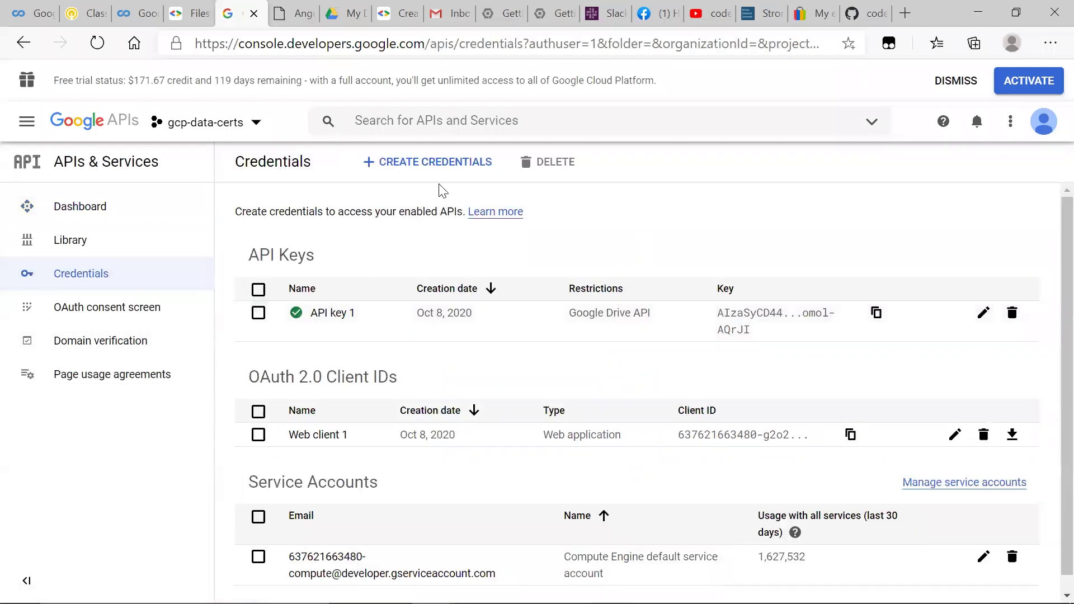
Review the create-credentials options and API key 1's settings, leaving without saving.
{"action": "left_click", "coordinate": [440, 167]}
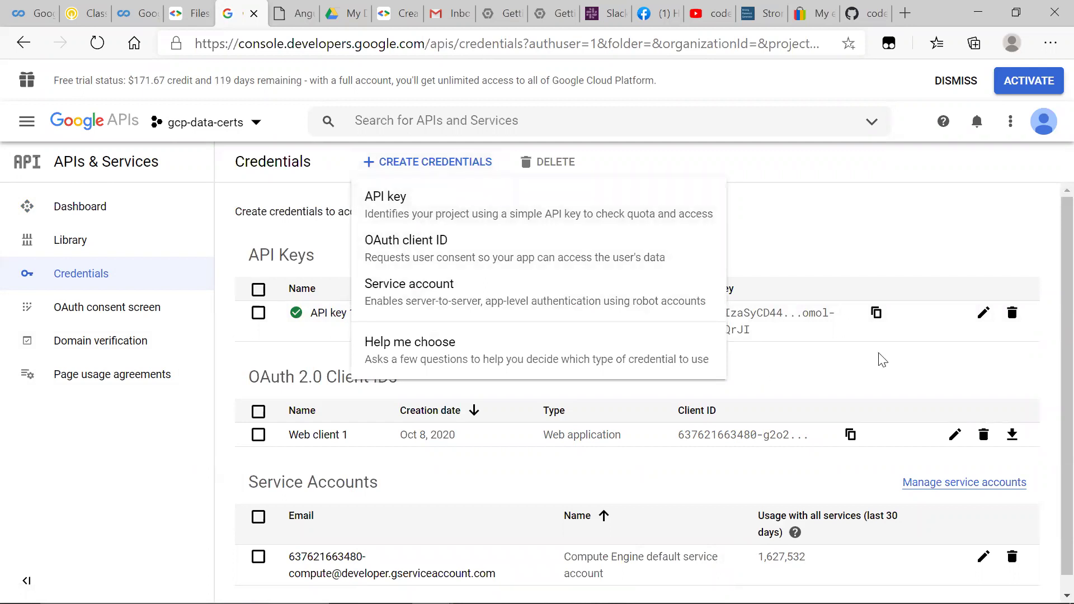
{"action": "left_click", "coordinate": [877, 366]}
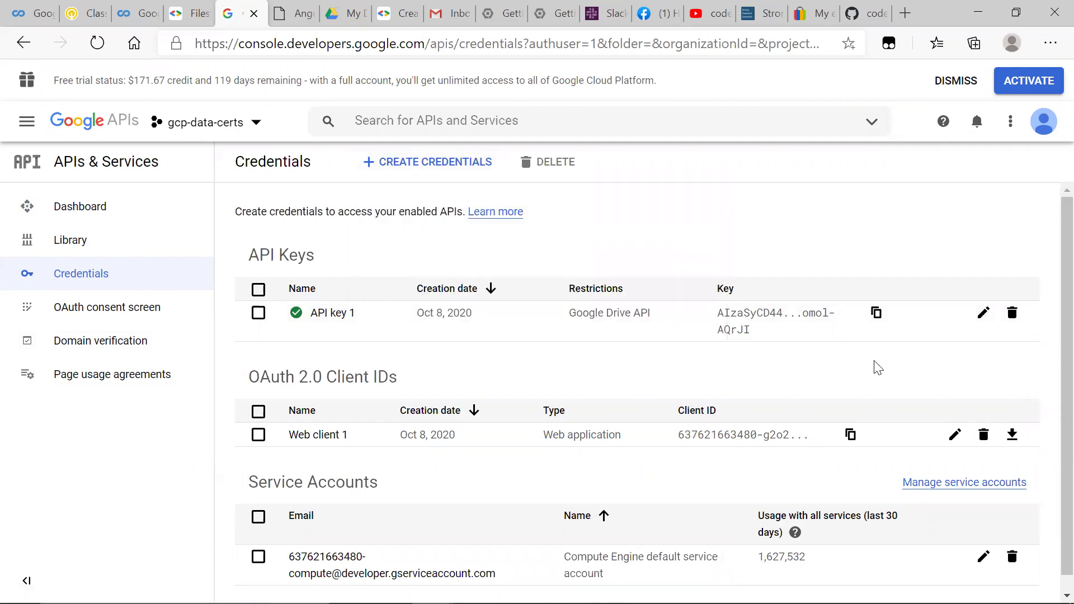
{"action": "left_click", "coordinate": [984, 313]}
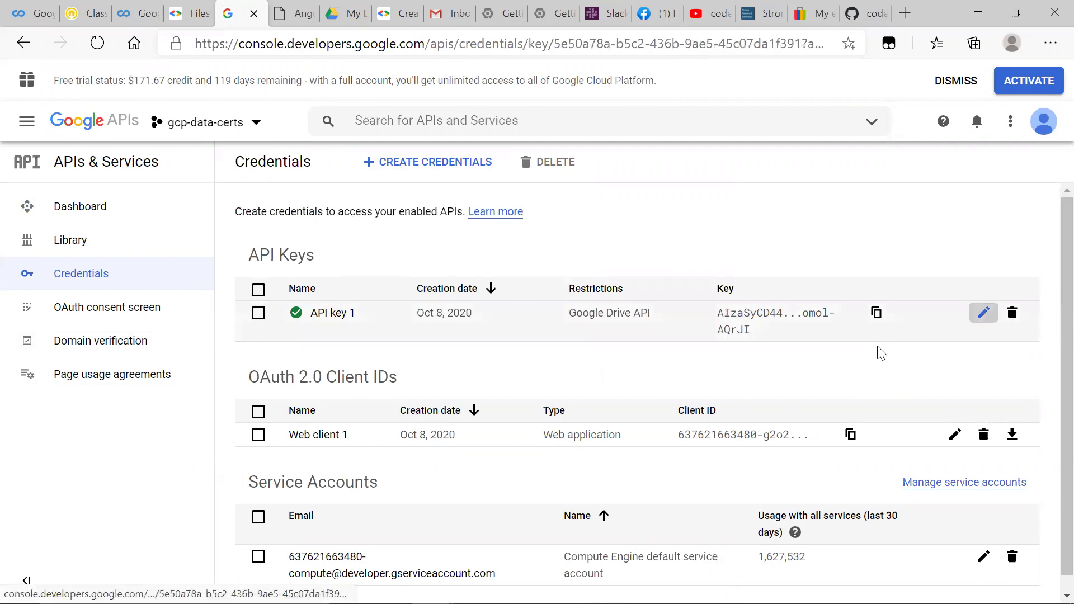
{"action": "scroll", "coordinate": [420, 439], "scroll_direction": "down", "scroll_amount": 1}
{"action": "scroll", "coordinate": [413, 367], "scroll_direction": "down", "scroll_amount": 5}
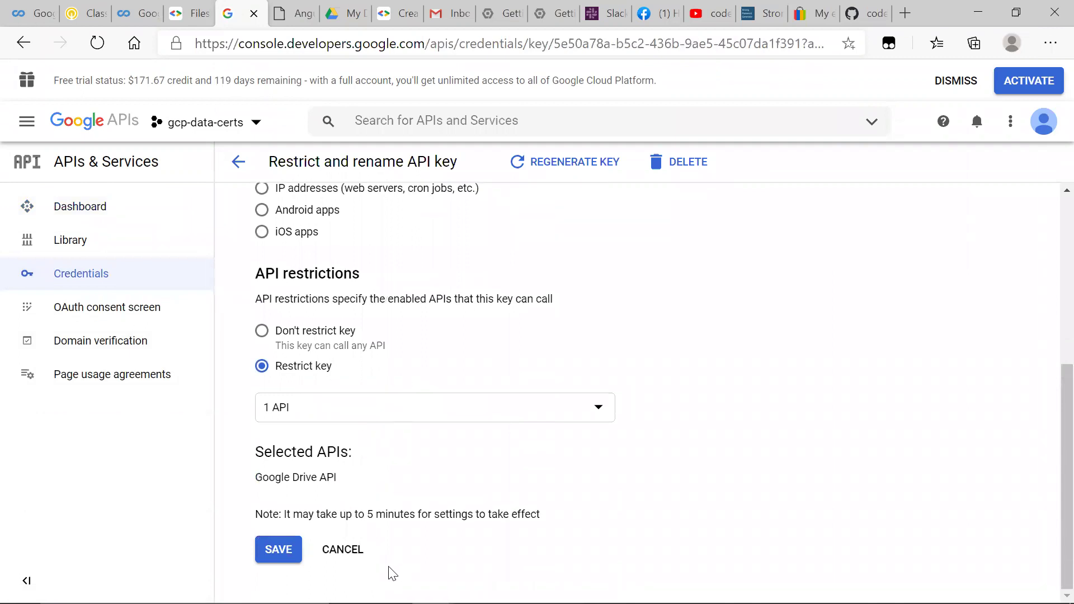
{"action": "left_click", "coordinate": [351, 548]}
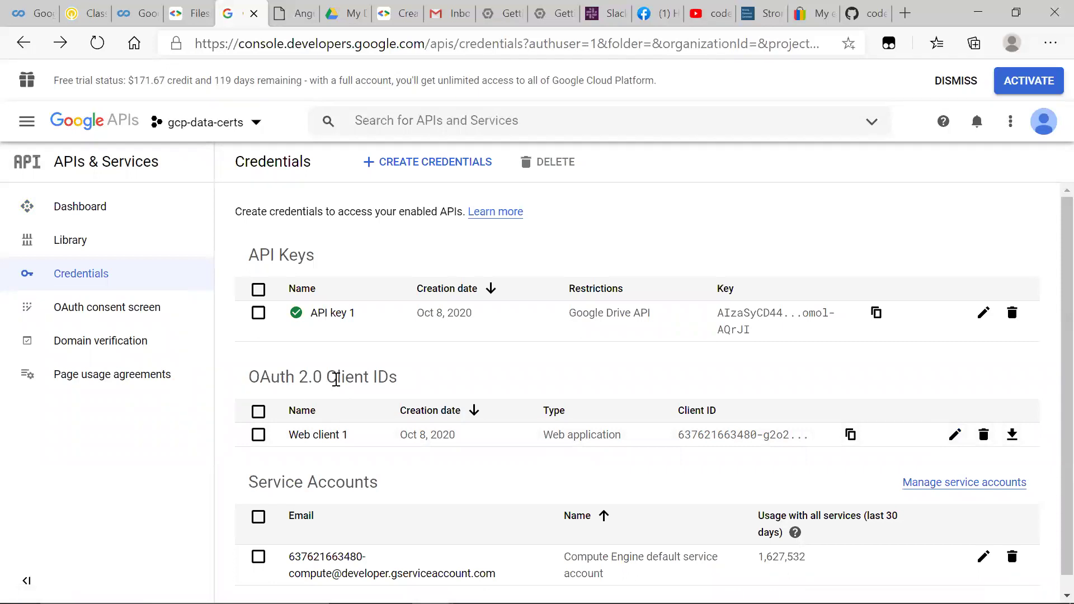
{"action": "left_click", "coordinate": [954, 435]}
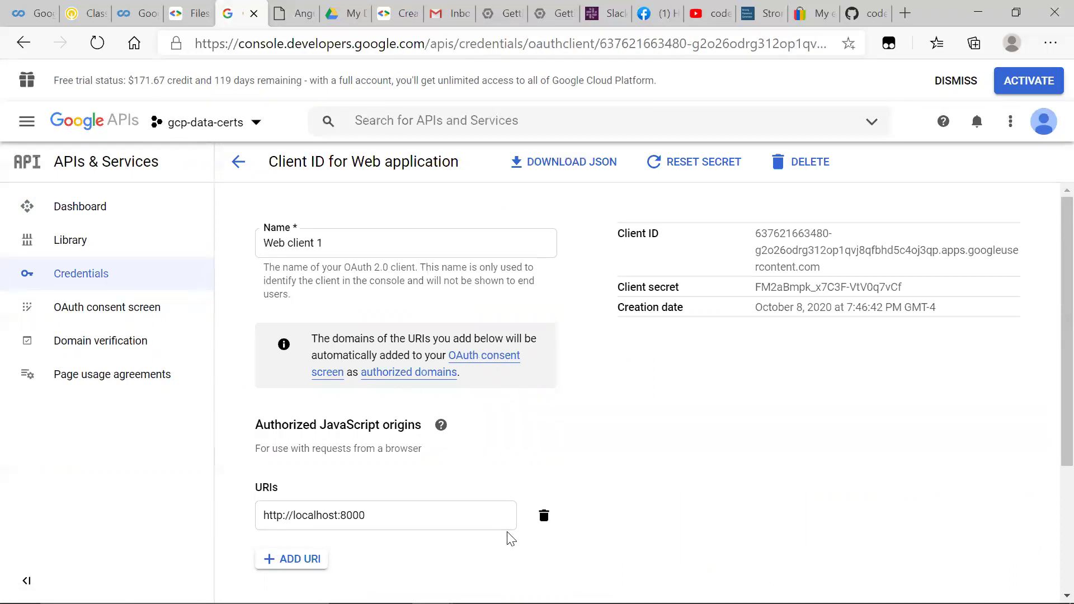
{"action": "scroll", "coordinate": [509, 538], "scroll_direction": "down", "scroll_amount": 1}
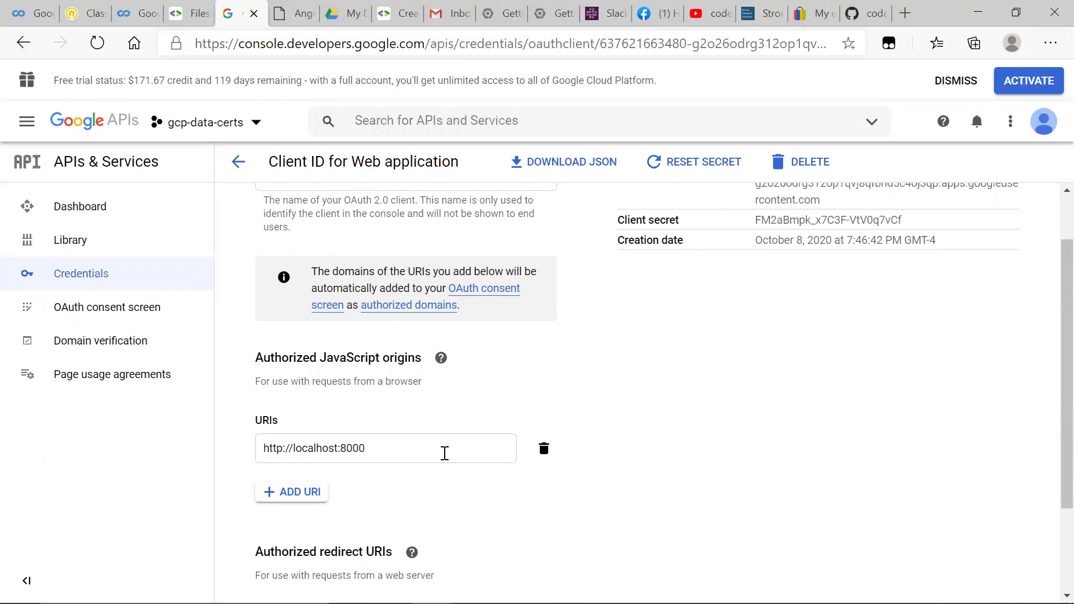
{"action": "left_click", "coordinate": [445, 453]}
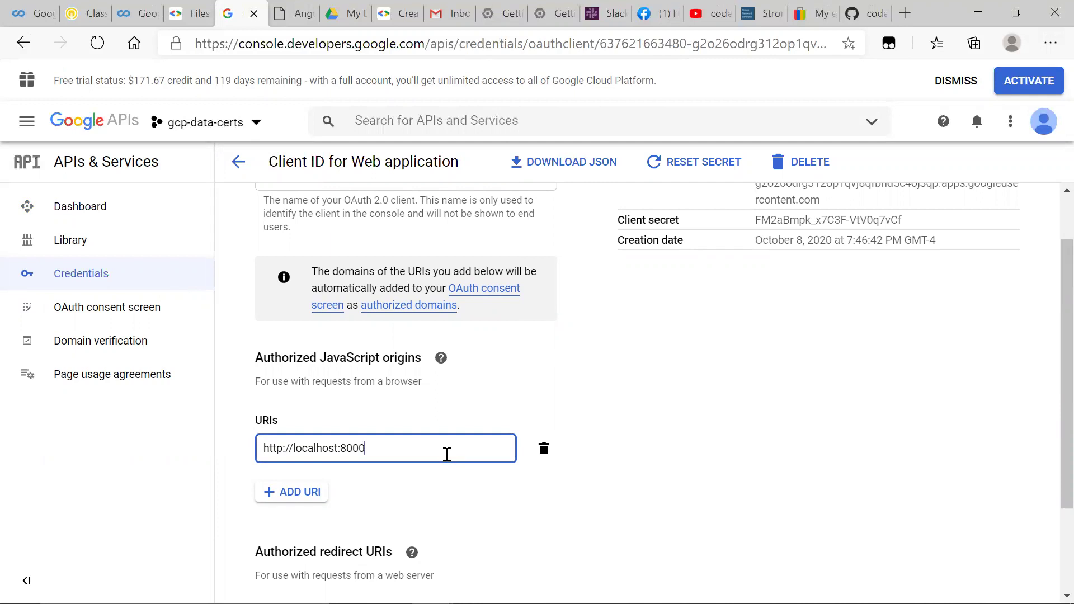
{"action": "scroll", "coordinate": [447, 454], "scroll_direction": "down", "scroll_amount": 2}
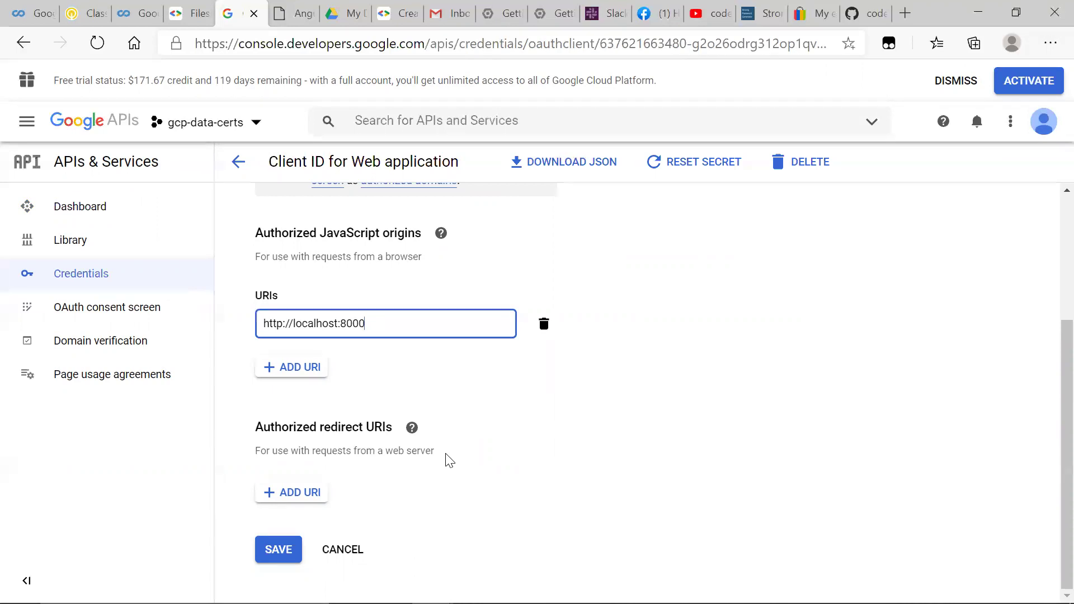
{"action": "left_click", "coordinate": [295, 556]}
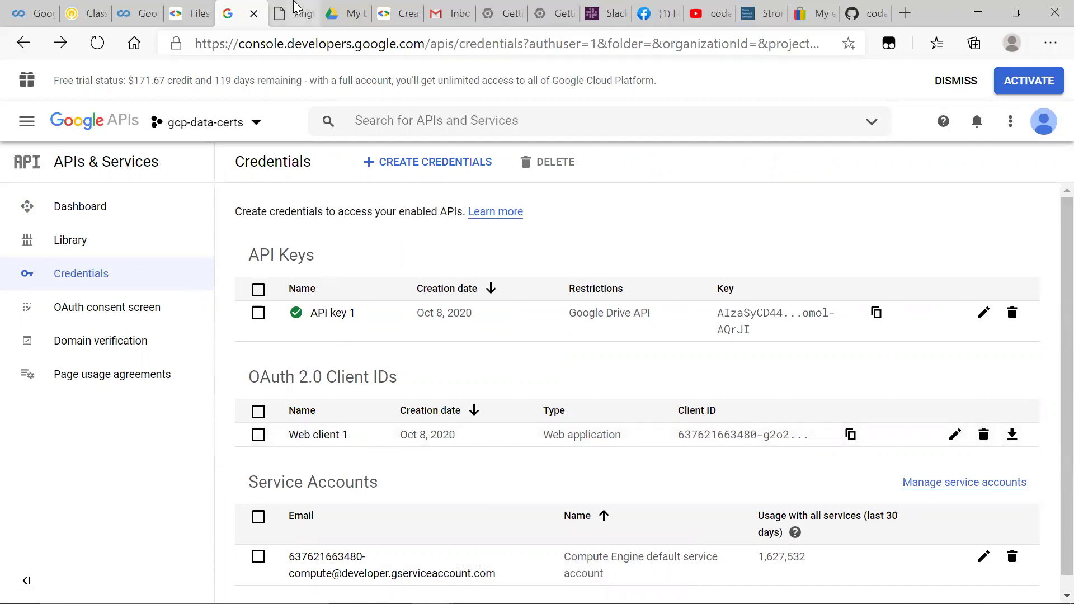
{"action": "left_click", "coordinate": [294, 14]}
Copy the README's gapi.load block and paste it below the '// load the auth SDK' comment.
{"action": "key", "text": "alt+Tab"}
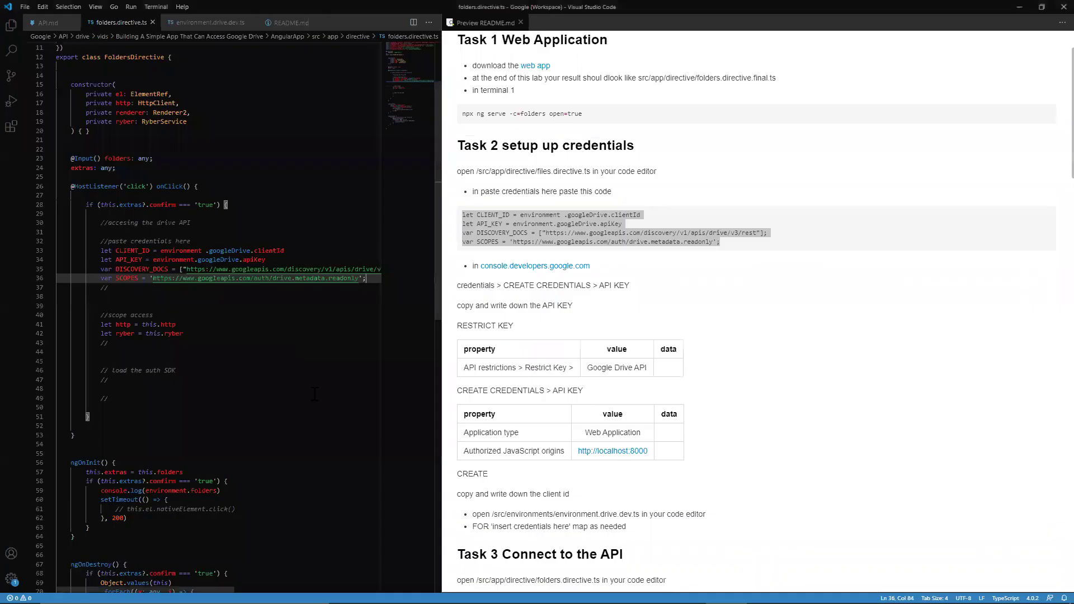
{"action": "scroll", "coordinate": [642, 492], "scroll_direction": "down", "scroll_amount": 4}
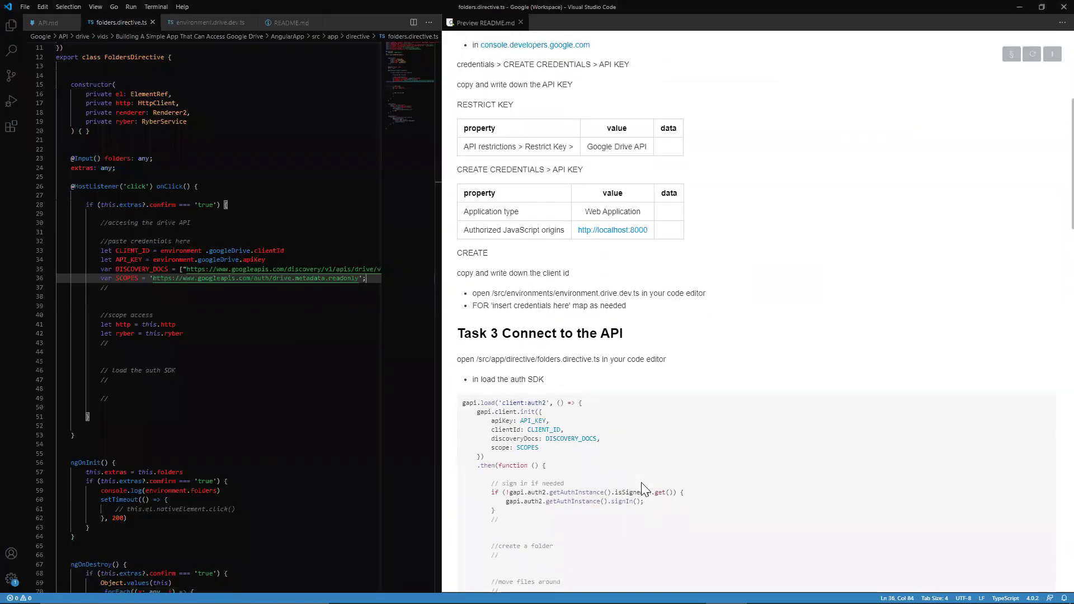
{"action": "scroll", "coordinate": [221, 423], "scroll_direction": "down", "scroll_amount": 1}
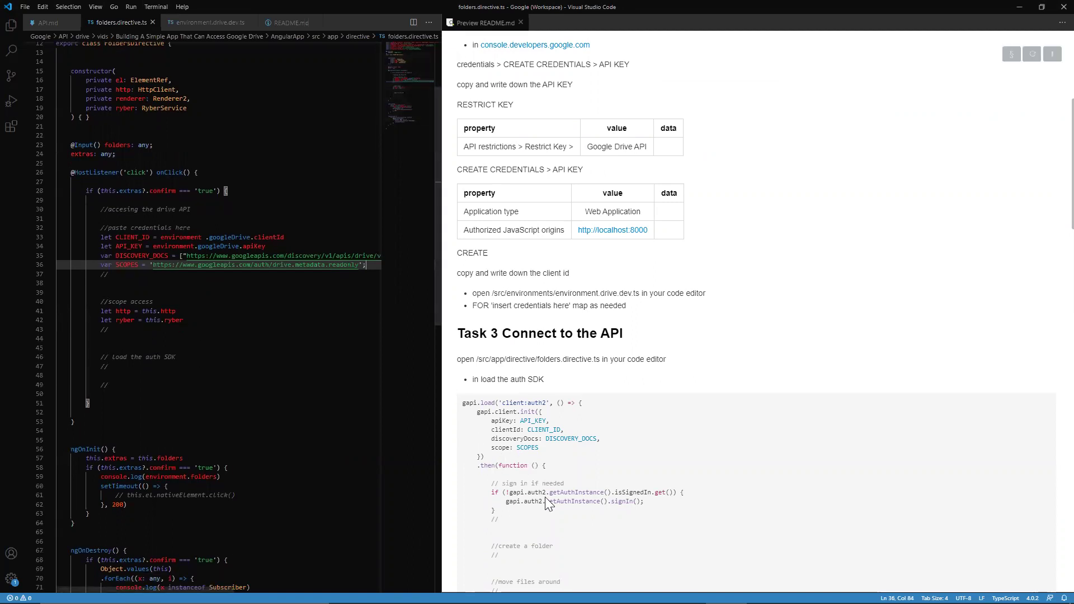
{"action": "scroll", "coordinate": [545, 497], "scroll_direction": "down", "scroll_amount": 3}
{"action": "scroll", "coordinate": [544, 496], "scroll_direction": "up", "scroll_amount": 1}
{"action": "left_click_drag", "start_coordinate": [473, 547], "coordinate": [462, 295]}
{"action": "key", "text": "ctrl+c"}
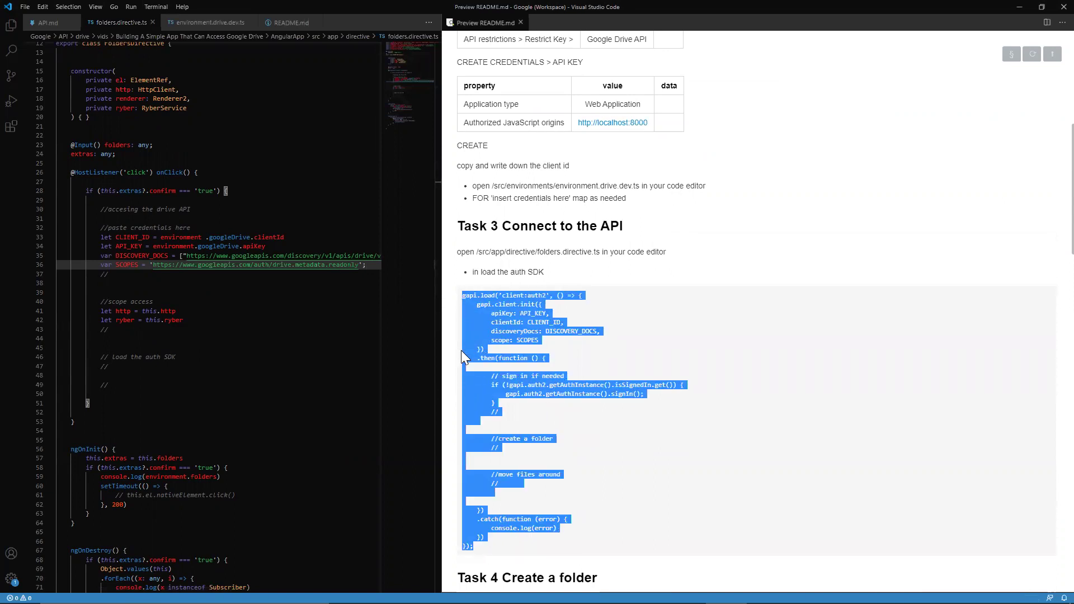
{"action": "left_click", "coordinate": [195, 351]}
{"action": "left_click", "coordinate": [196, 357]}
{"action": "key", "text": "Return"}
{"action": "type", "text": "\\"}
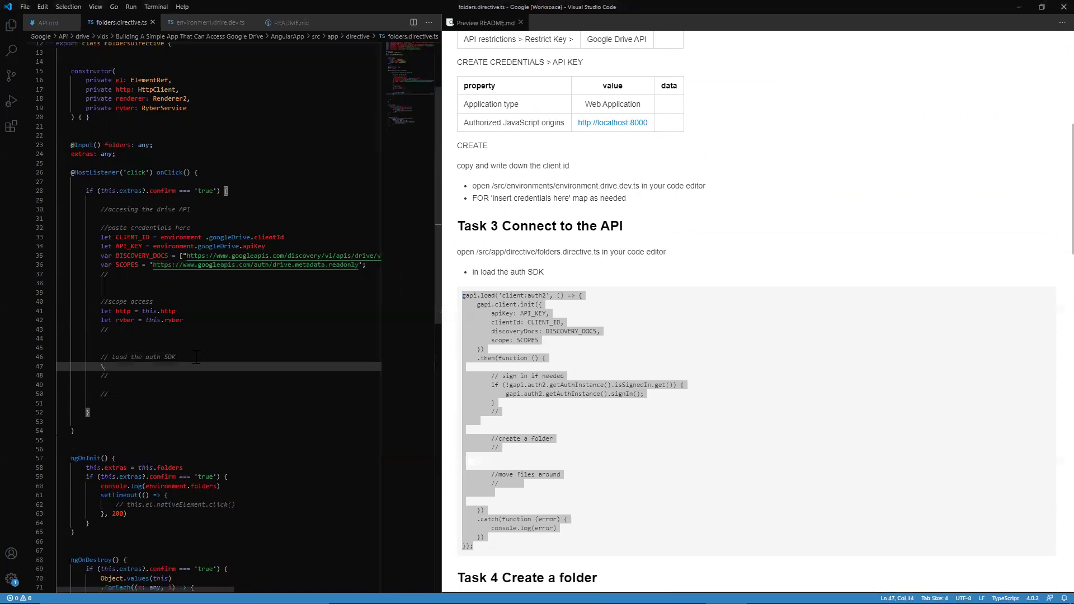
{"action": "key", "text": "BackSpace"}
{"action": "key", "text": "ctrl+v"}
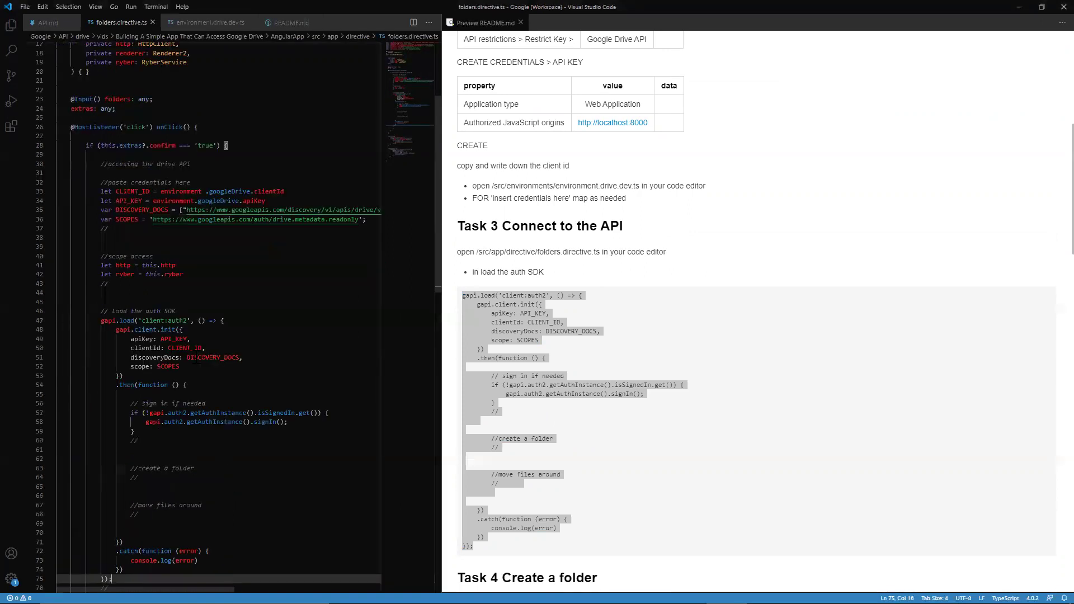
Review the pasted auth SDK code, then open environment.drive.dev.ts.
{"action": "scroll", "coordinate": [245, 474], "scroll_direction": "down", "scroll_amount": 3}
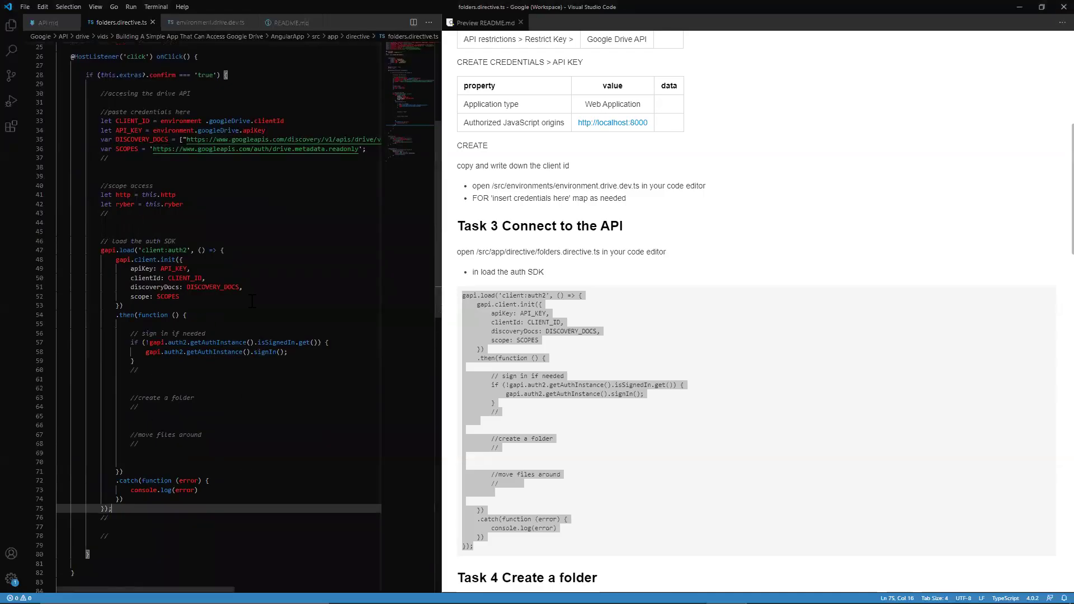
{"action": "scroll", "coordinate": [239, 161], "scroll_direction": "up", "scroll_amount": 1}
{"action": "scroll", "coordinate": [239, 160], "scroll_direction": "right", "scroll_amount": 2}
{"action": "scroll", "coordinate": [185, 200], "scroll_direction": "left", "scroll_amount": 2}
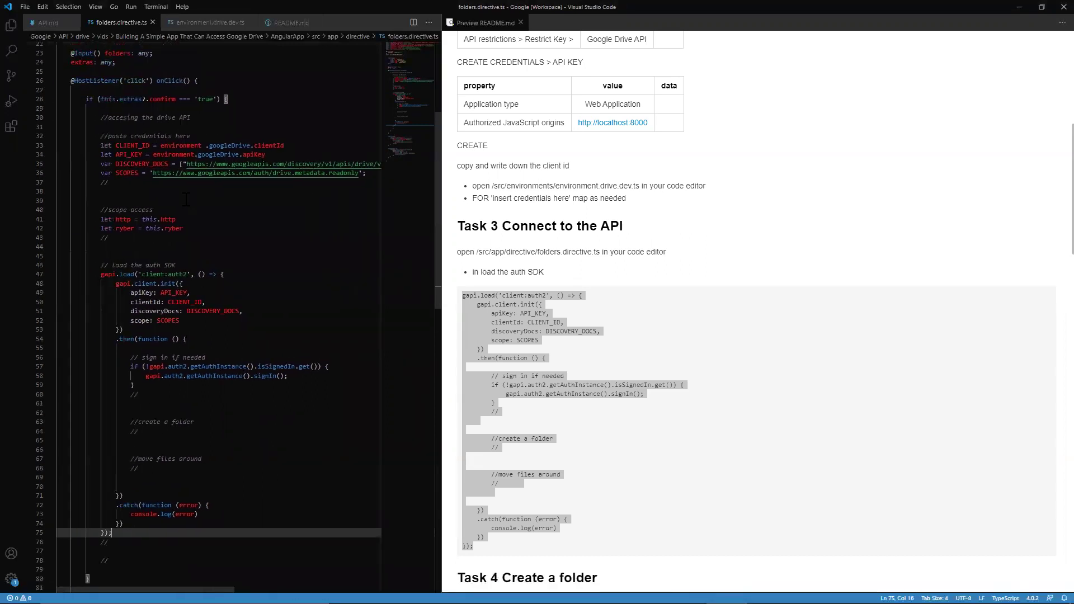
{"action": "scroll", "coordinate": [185, 200], "scroll_direction": "down", "scroll_amount": 2}
{"action": "scroll", "coordinate": [495, 408], "scroll_direction": "down", "scroll_amount": 5}
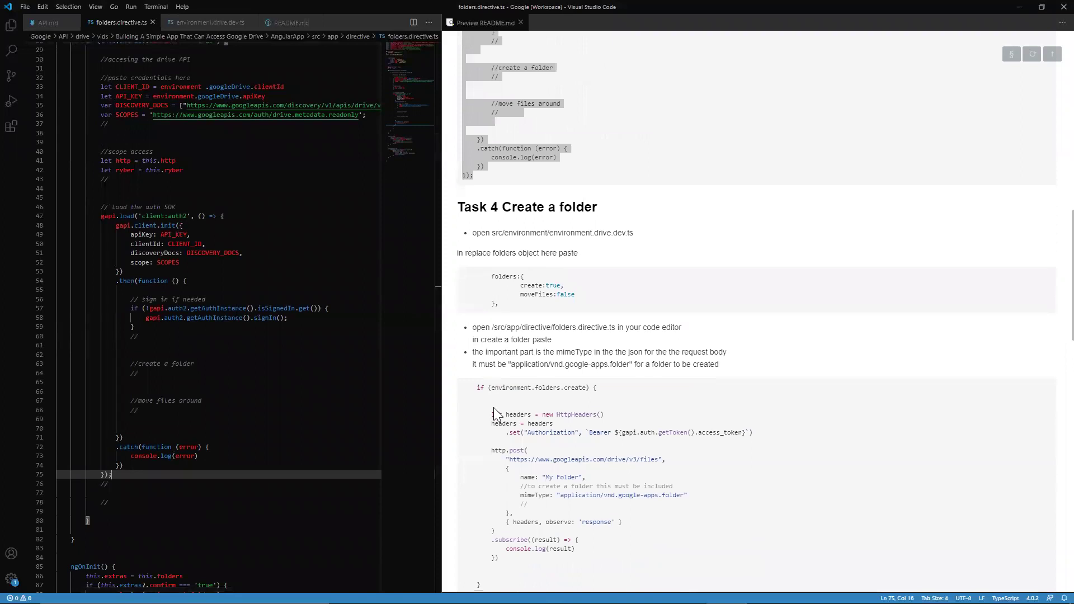
{"action": "scroll", "coordinate": [492, 445], "scroll_direction": "up", "scroll_amount": 1}
{"action": "scroll", "coordinate": [494, 446], "scroll_direction": "up", "scroll_amount": 1}
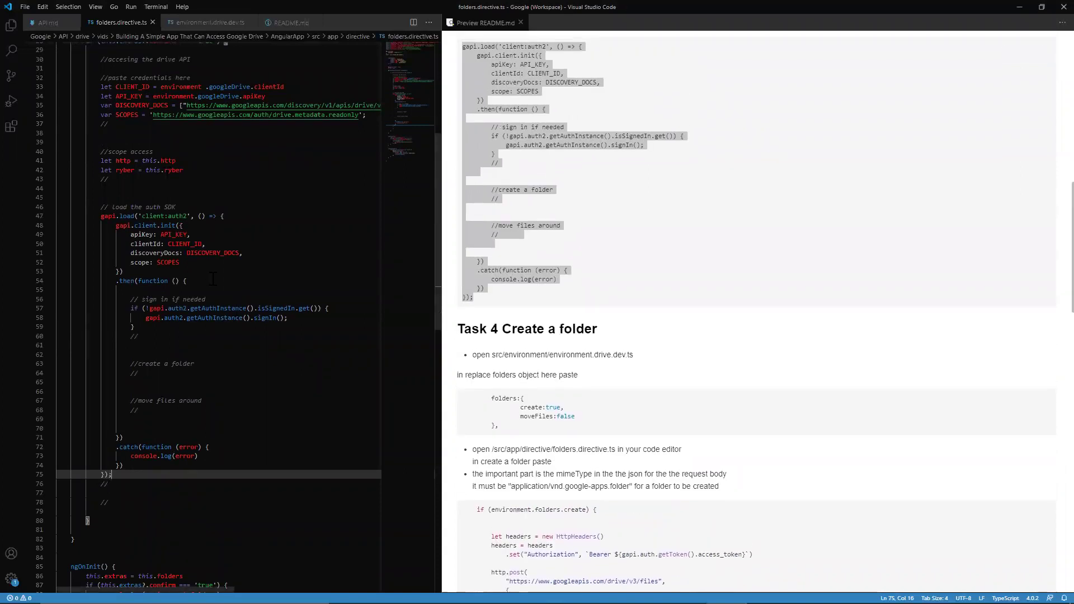
{"action": "scroll", "coordinate": [212, 278], "scroll_direction": "up", "scroll_amount": 2}
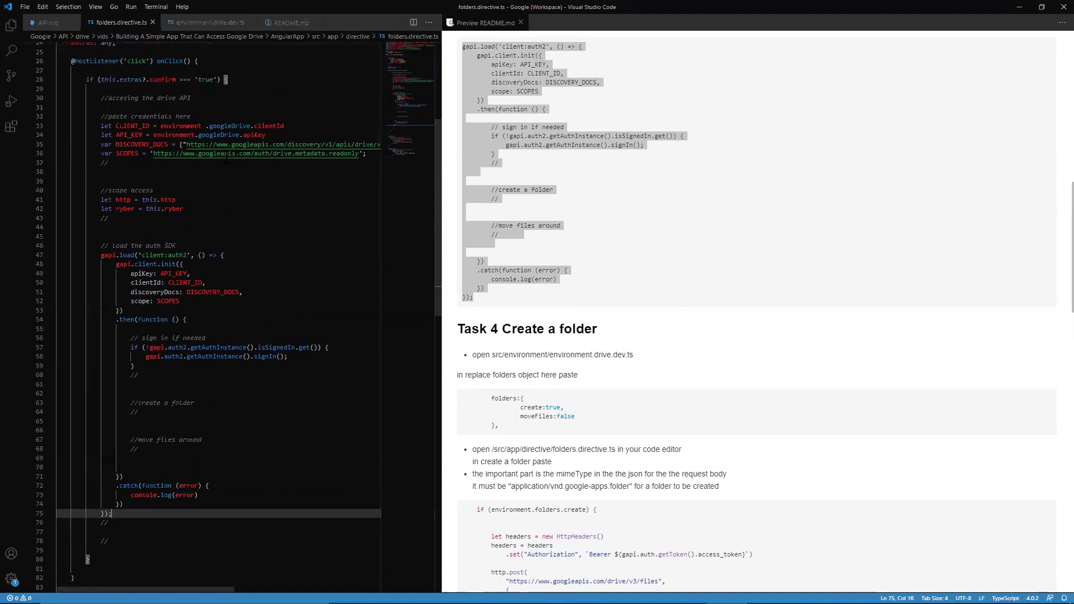
{"action": "scroll", "coordinate": [307, 298], "scroll_direction": "down", "scroll_amount": 2}
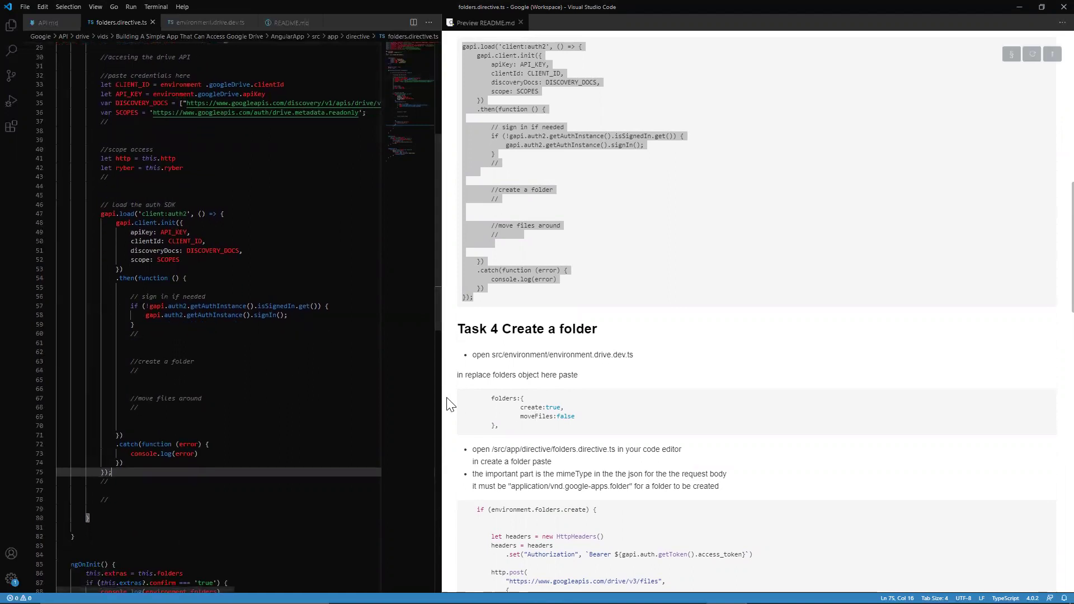
{"action": "scroll", "coordinate": [448, 403], "scroll_direction": "up", "scroll_amount": 1}
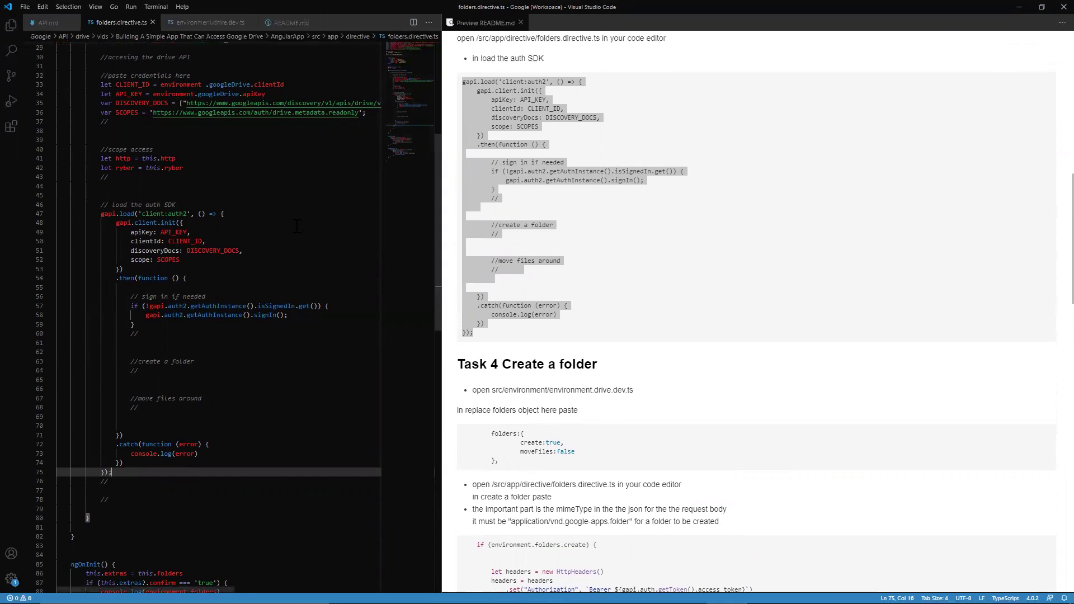
{"action": "left_click", "coordinate": [215, 24]}
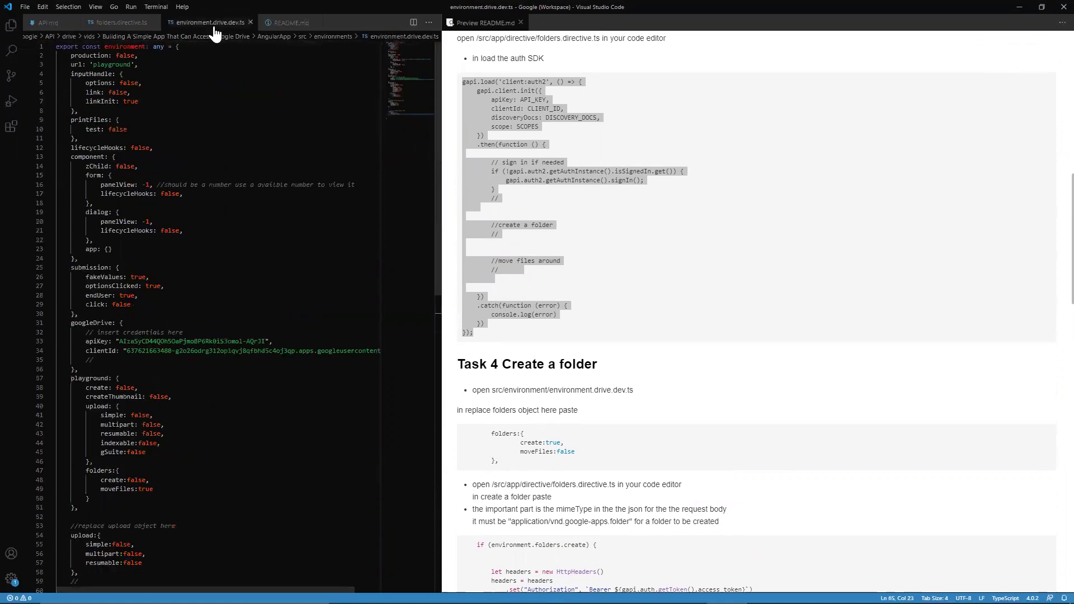
Replace the old folders block on lines 63–66 with the README snippet setting create to true.
{"action": "scroll", "coordinate": [280, 408], "scroll_direction": "down", "scroll_amount": 6}
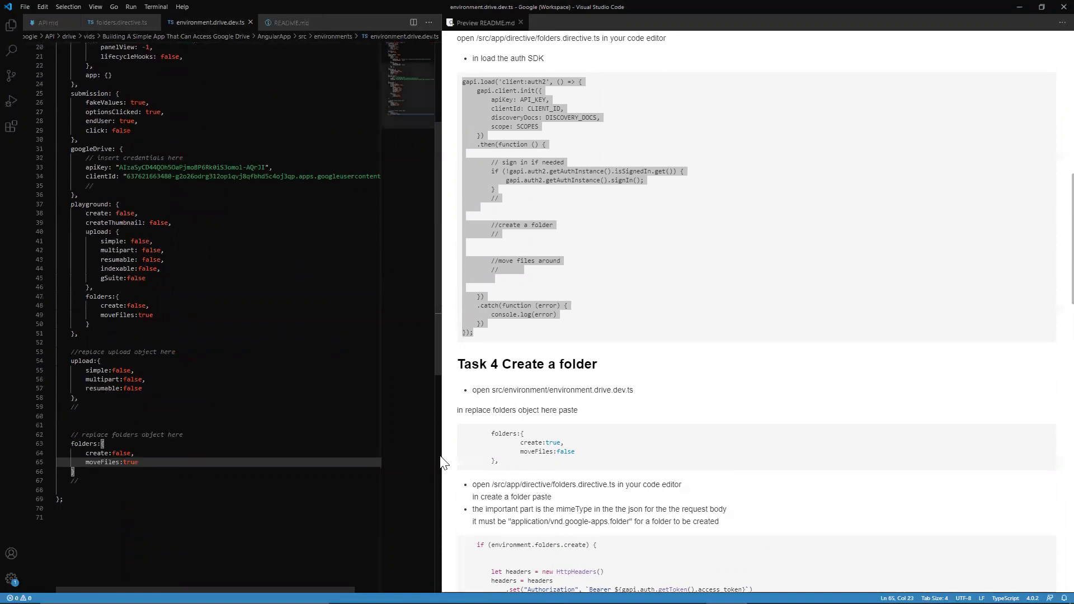
{"action": "left_click_drag", "start_coordinate": [506, 469], "coordinate": [464, 431]}
{"action": "key", "text": "ctrl+c"}
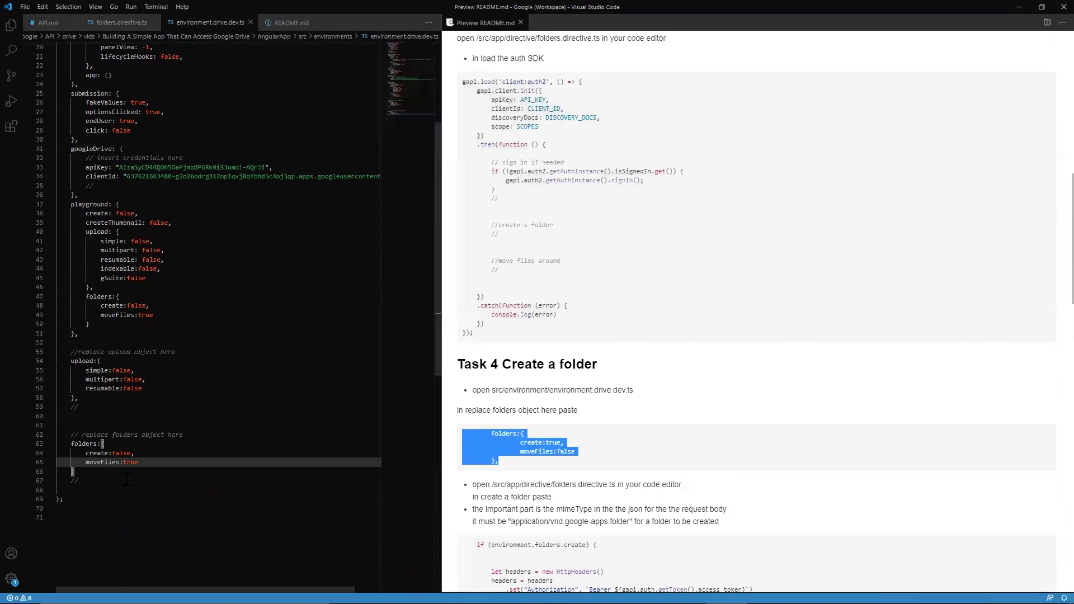
{"action": "left_click_drag", "start_coordinate": [91, 474], "coordinate": [29, 449]}
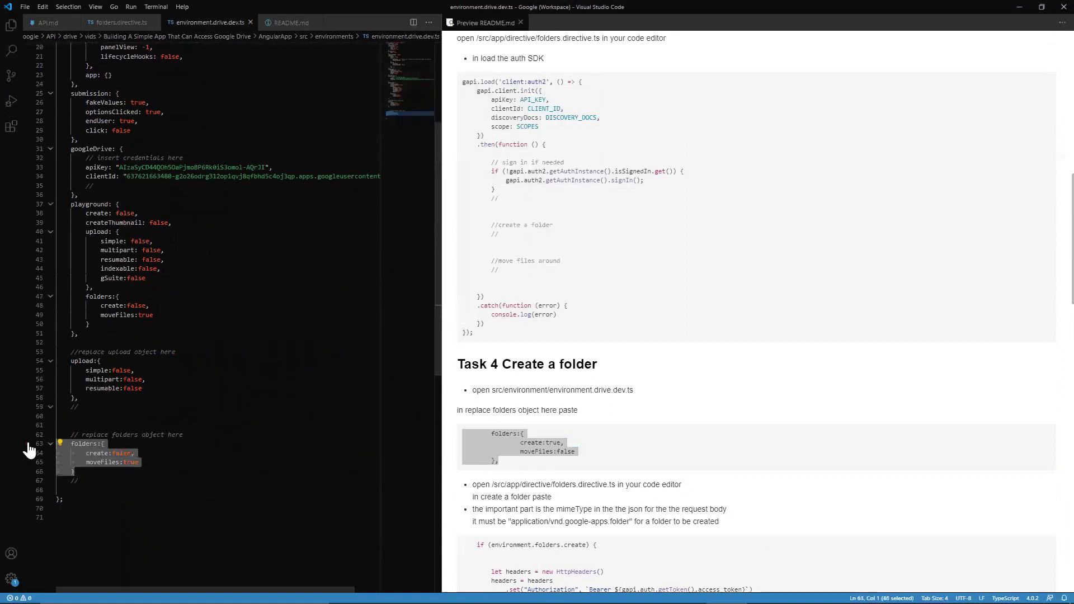
{"action": "key", "text": "Delete"}
{"action": "key", "text": "ctrl+v"}
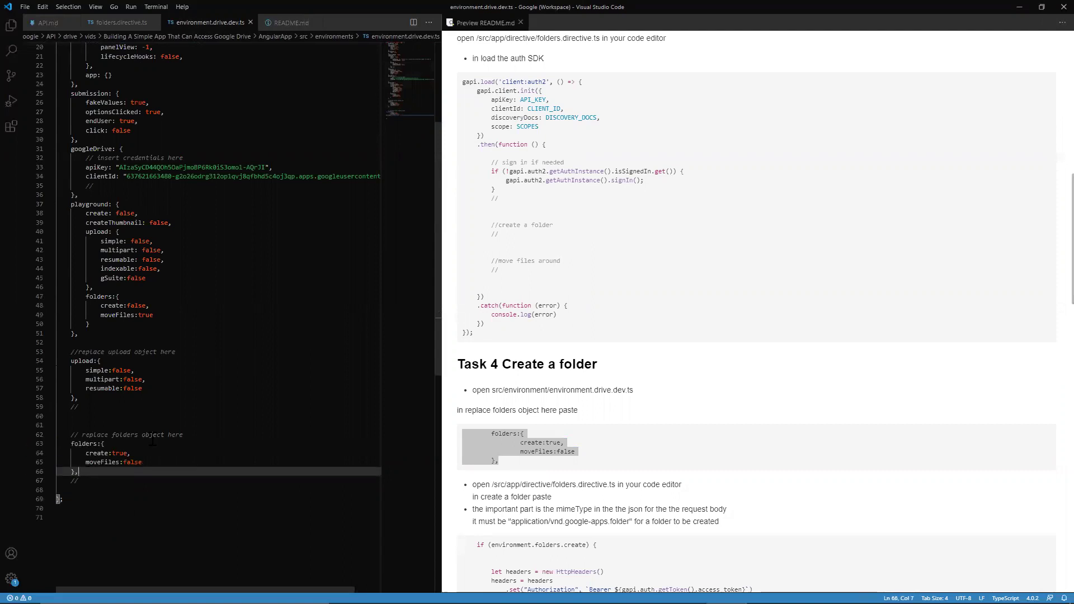
Paste the README's 'My Folder' create request into the create block of folders.directive.ts.
{"action": "left_click", "coordinate": [121, 22]}
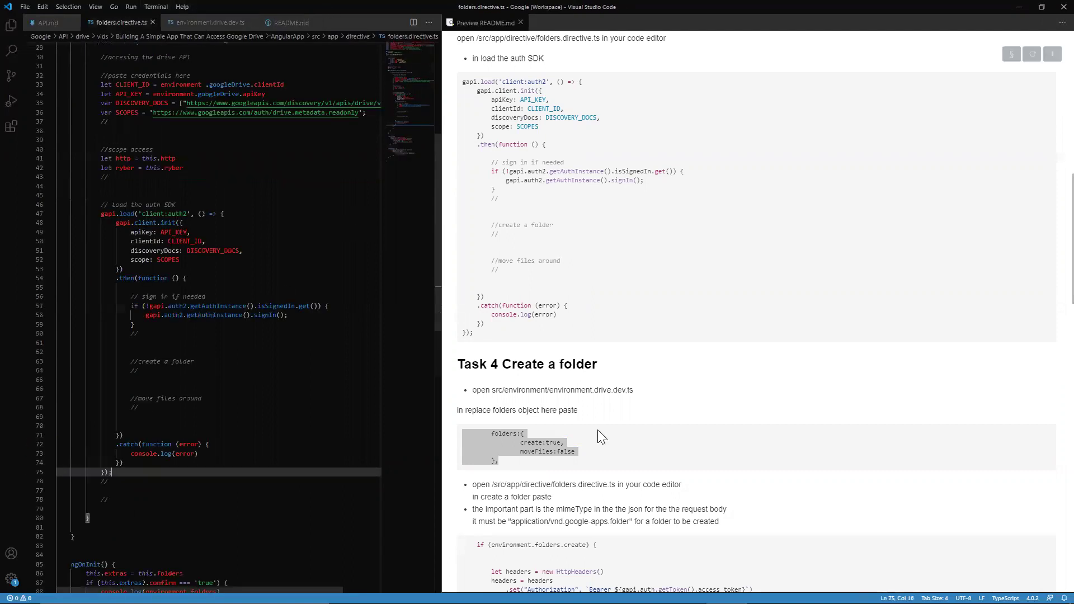
{"action": "scroll", "coordinate": [597, 429], "scroll_direction": "down", "scroll_amount": 4}
{"action": "scroll", "coordinate": [569, 537], "scroll_direction": "up", "scroll_amount": 1}
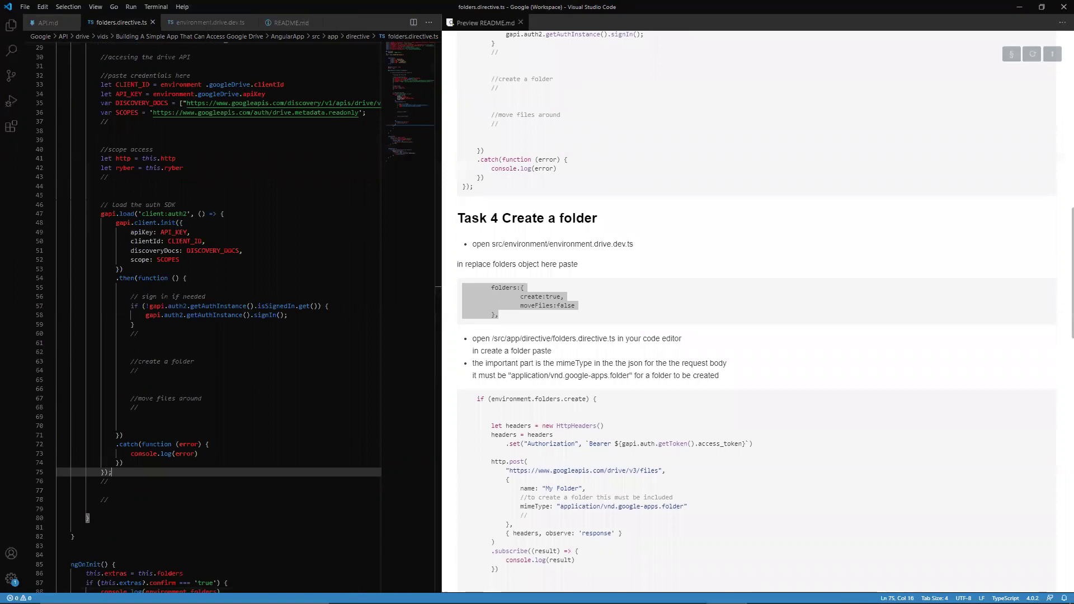
{"action": "scroll", "coordinate": [506, 540], "scroll_direction": "down", "scroll_amount": 1}
{"action": "left_click_drag", "start_coordinate": [506, 535], "coordinate": [463, 334]}
{"action": "key", "text": "ctrl+c"}
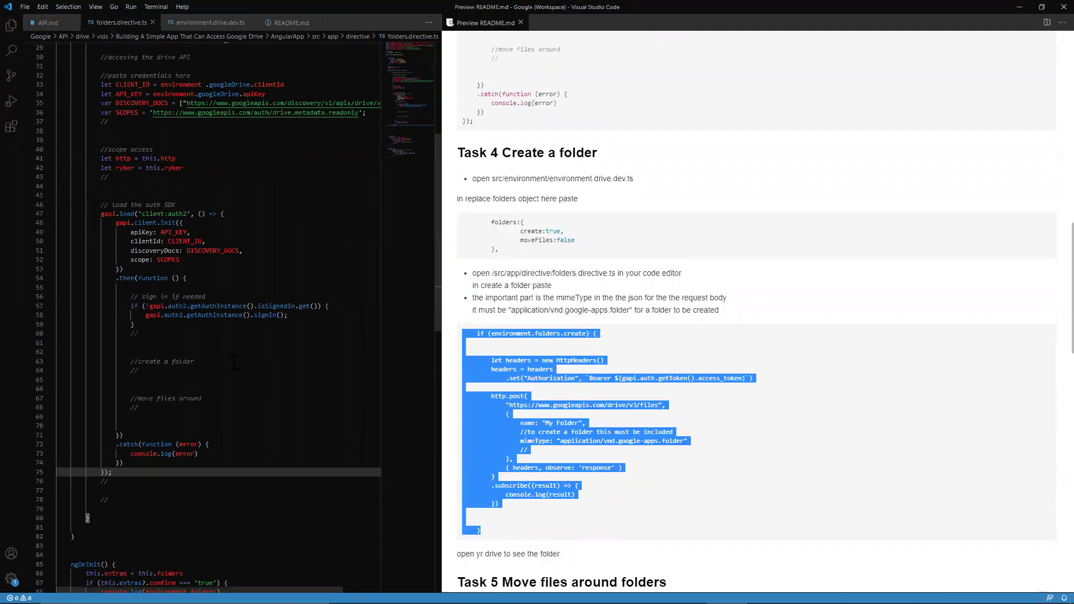
{"action": "left_click", "coordinate": [234, 362]}
{"action": "key", "text": "Return"}
{"action": "key", "text": "ctrl+v"}
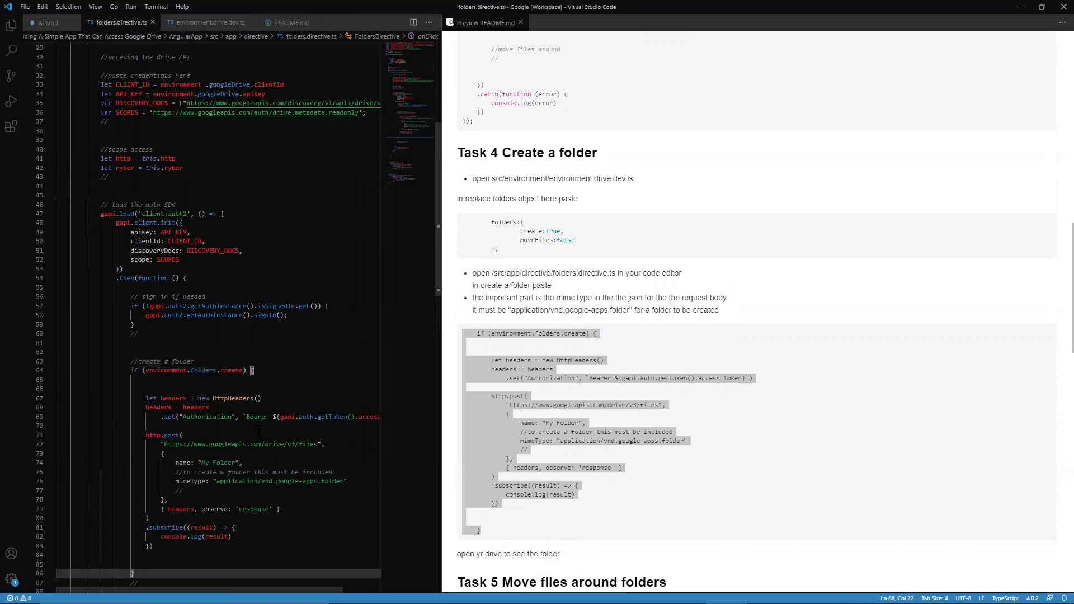
{"action": "scroll", "coordinate": [259, 431], "scroll_direction": "down", "scroll_amount": 2}
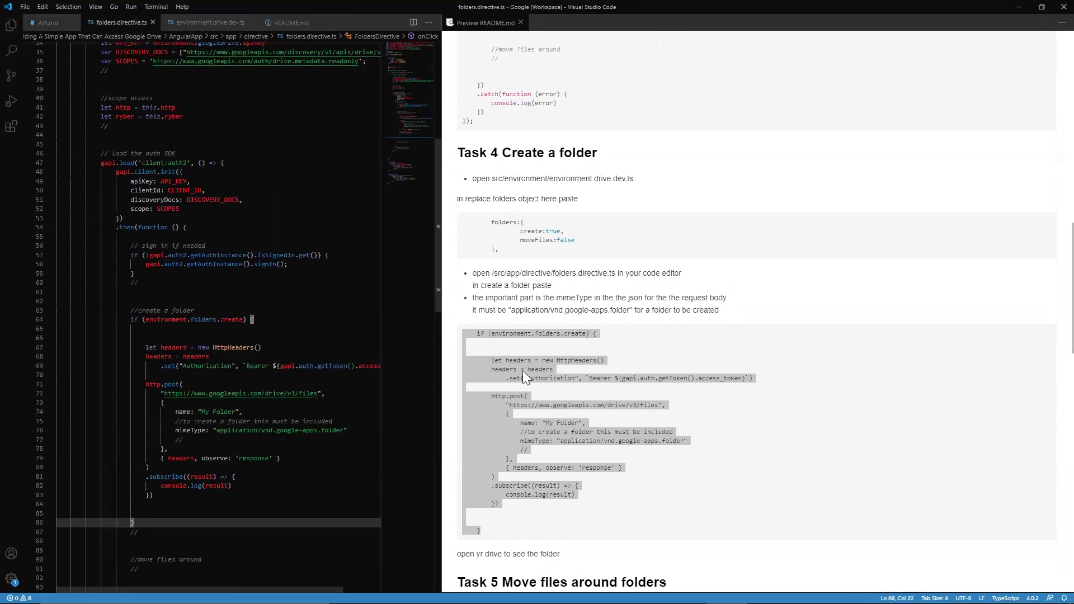
{"action": "scroll", "coordinate": [686, 198], "scroll_direction": "up", "scroll_amount": 1}
{"action": "scroll", "coordinate": [682, 191], "scroll_direction": "up", "scroll_amount": 3}
{"action": "scroll", "coordinate": [682, 192], "scroll_direction": "down", "scroll_amount": 3}
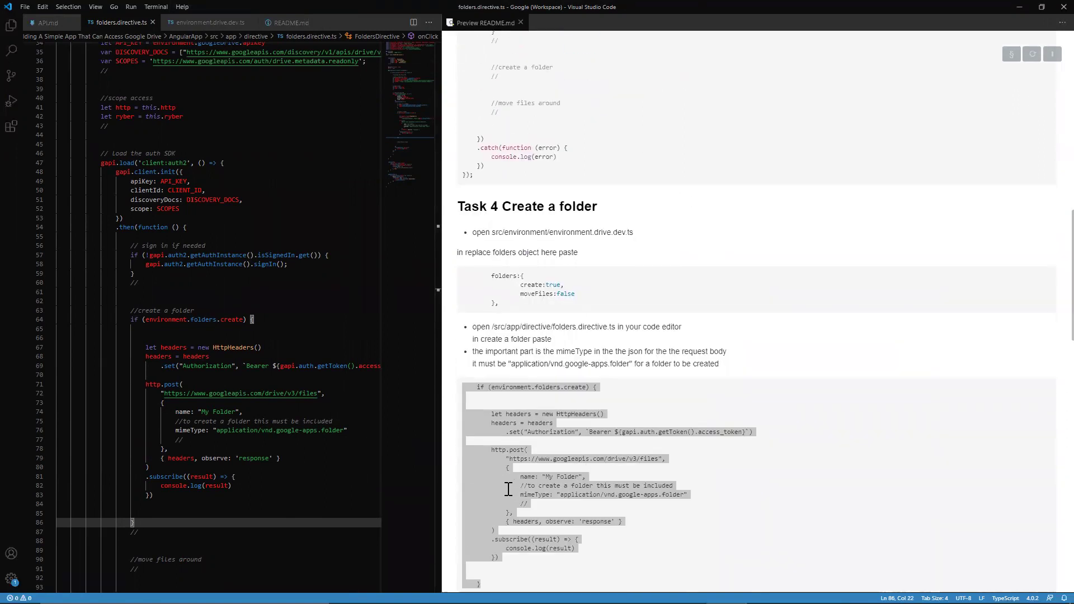
{"action": "key", "text": "alt+Tab"}
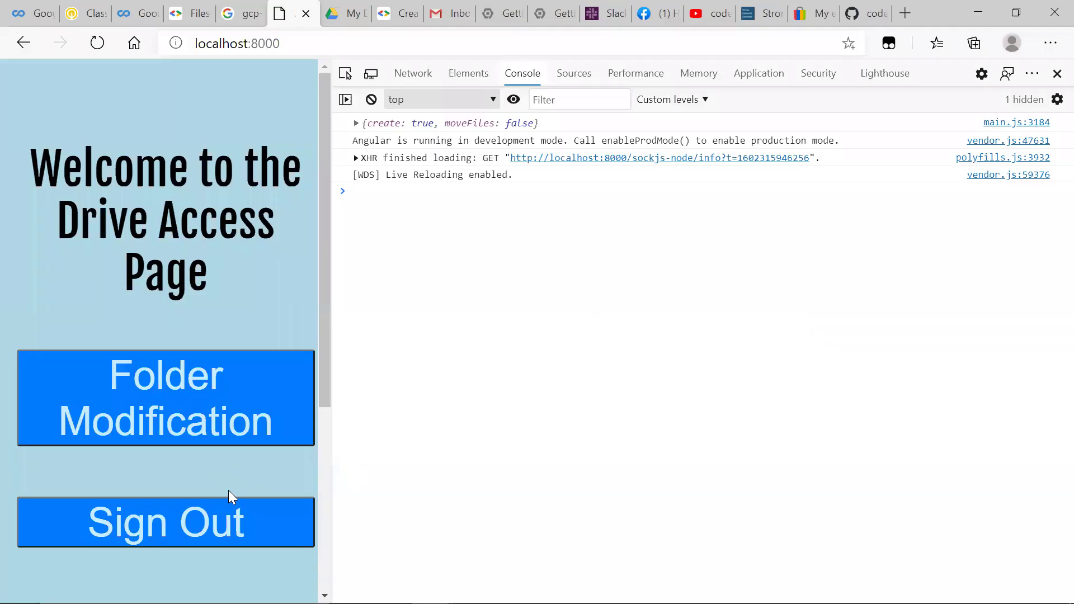
Trigger Folder Modification on localhost:8000, inspect the HttpResponse, and find My Folder in Google Drive.
{"action": "key", "text": "alt+Tab"}
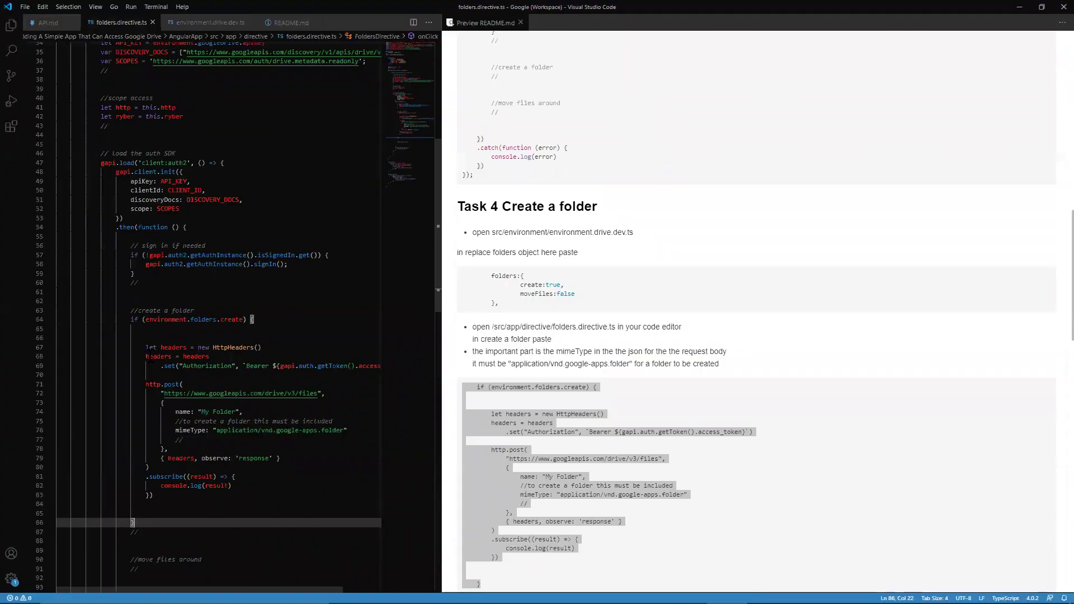
{"action": "key", "text": "alt+Tab"}
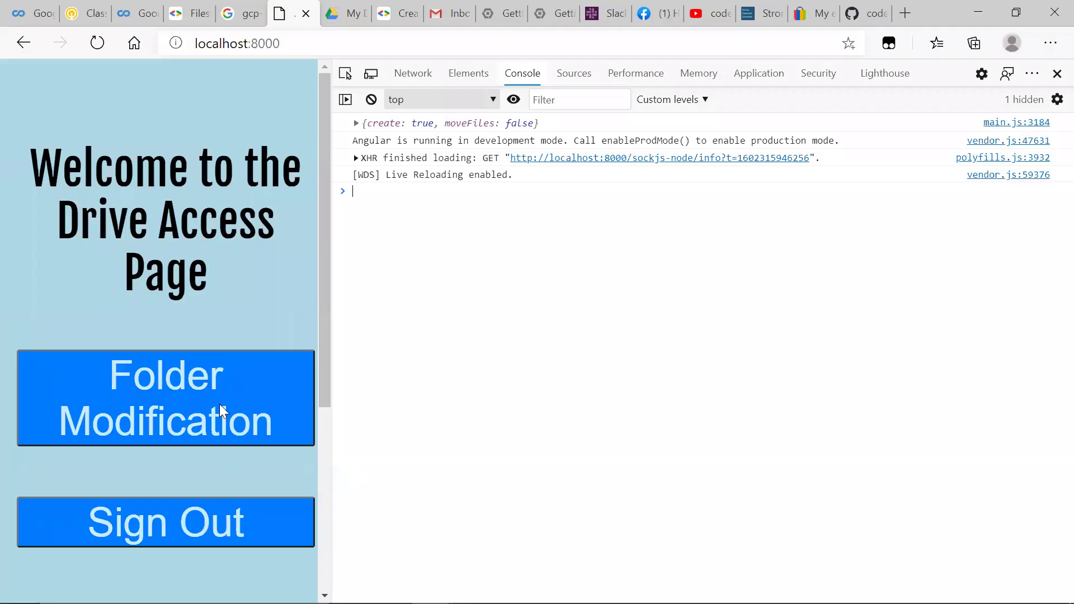
{"action": "key", "text": "alt+Tab"}
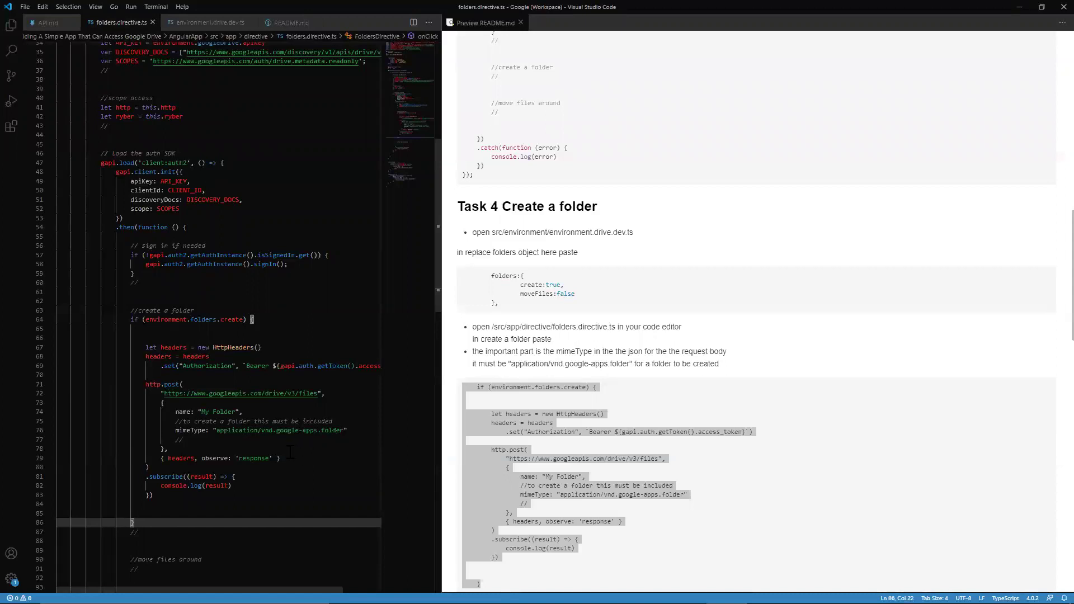
{"action": "scroll", "coordinate": [258, 448], "scroll_direction": "right", "scroll_amount": 2}
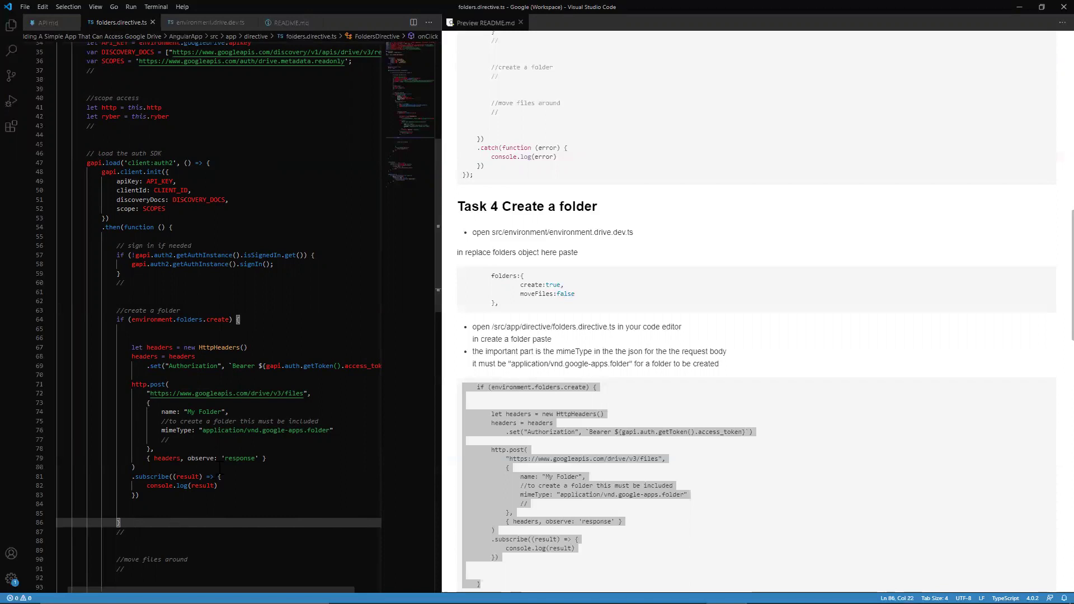
{"action": "key", "text": "alt+Tab"}
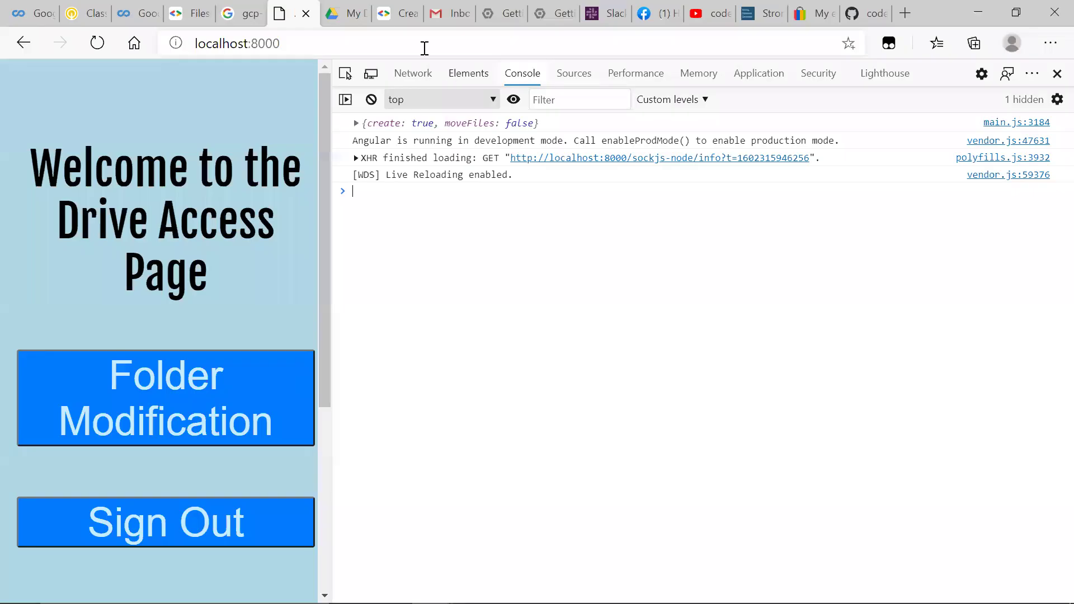
{"action": "left_click", "coordinate": [356, 12]}
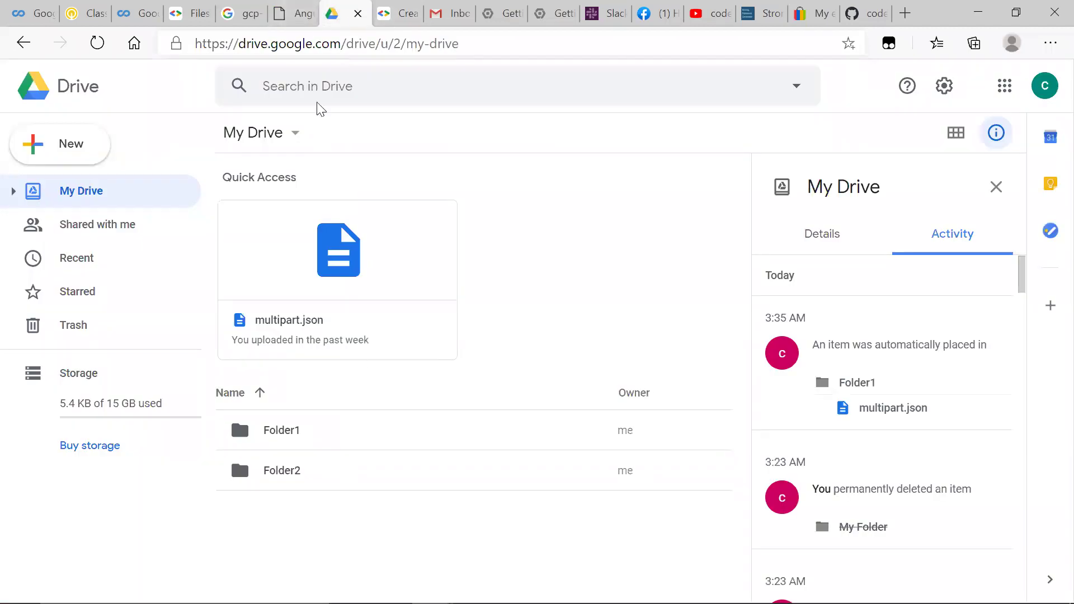
{"action": "left_click", "coordinate": [302, 12]}
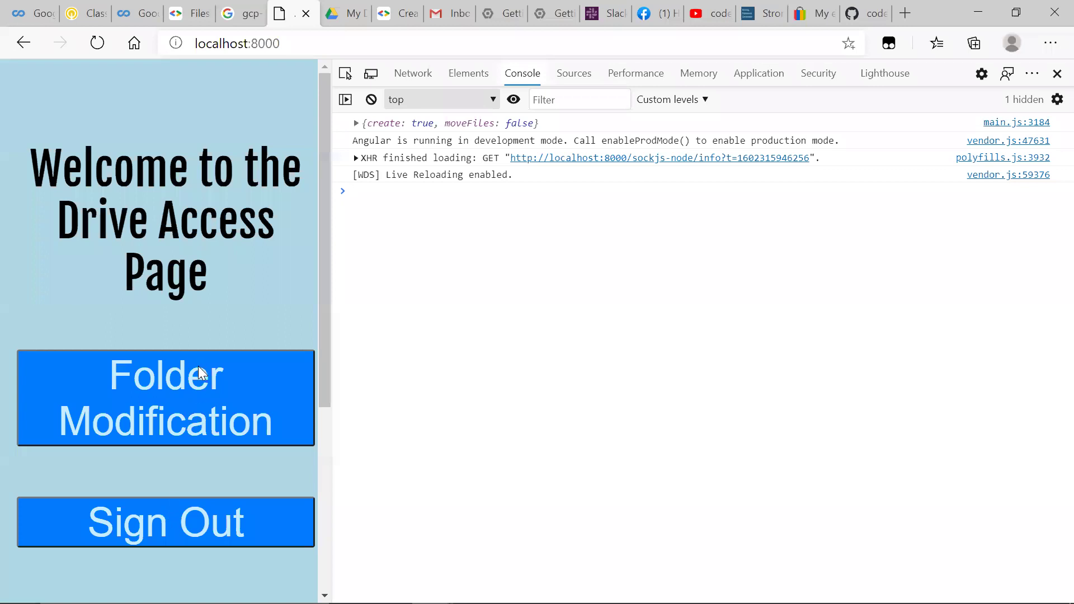
{"action": "left_click", "coordinate": [188, 378]}
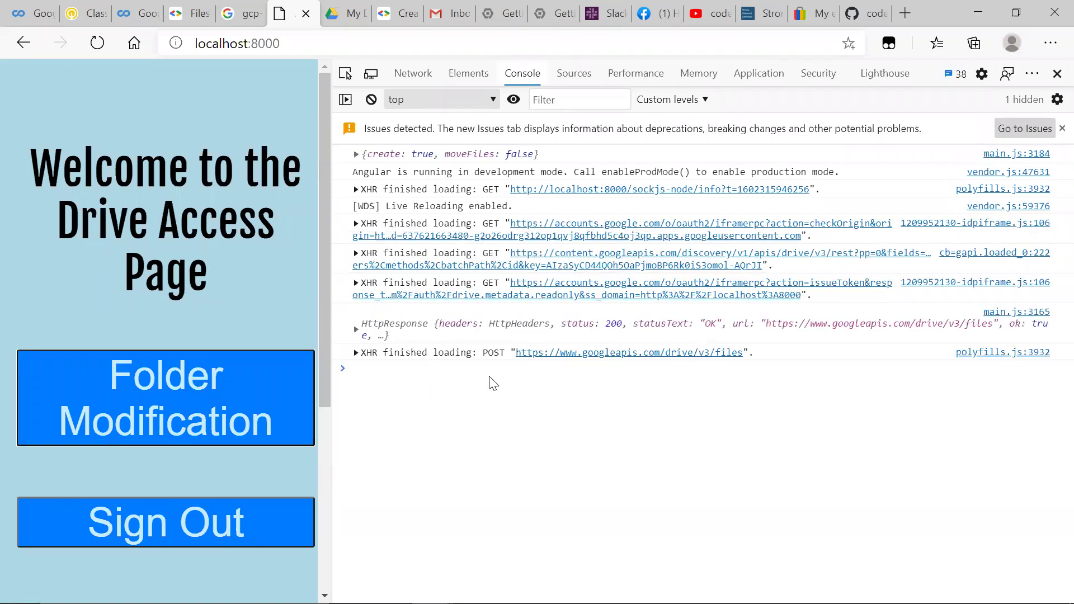
{"action": "left_click", "coordinate": [453, 338]}
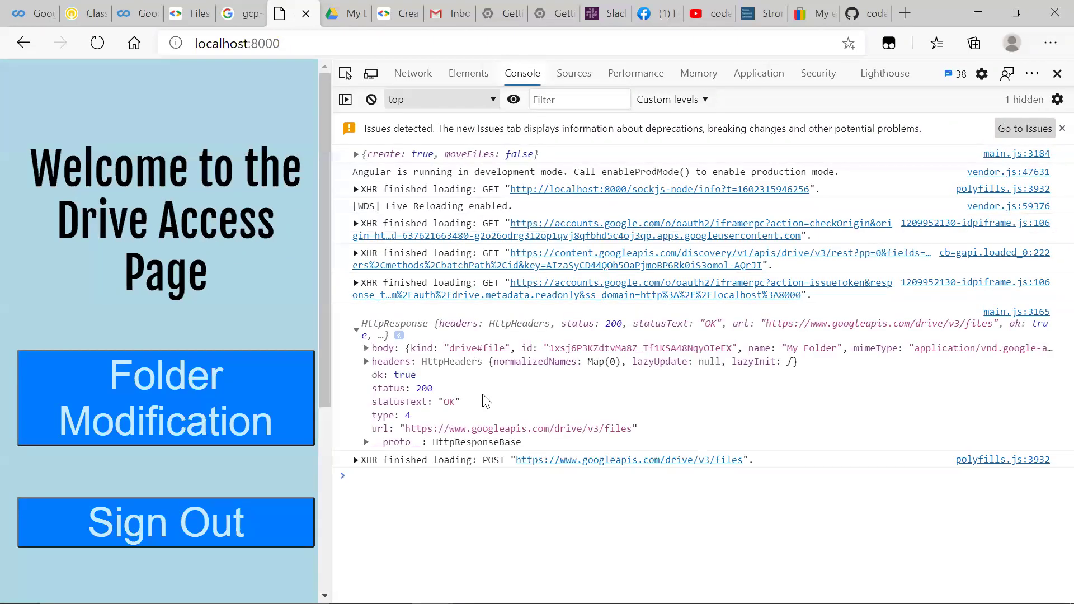
{"action": "left_click", "coordinate": [345, 16]}
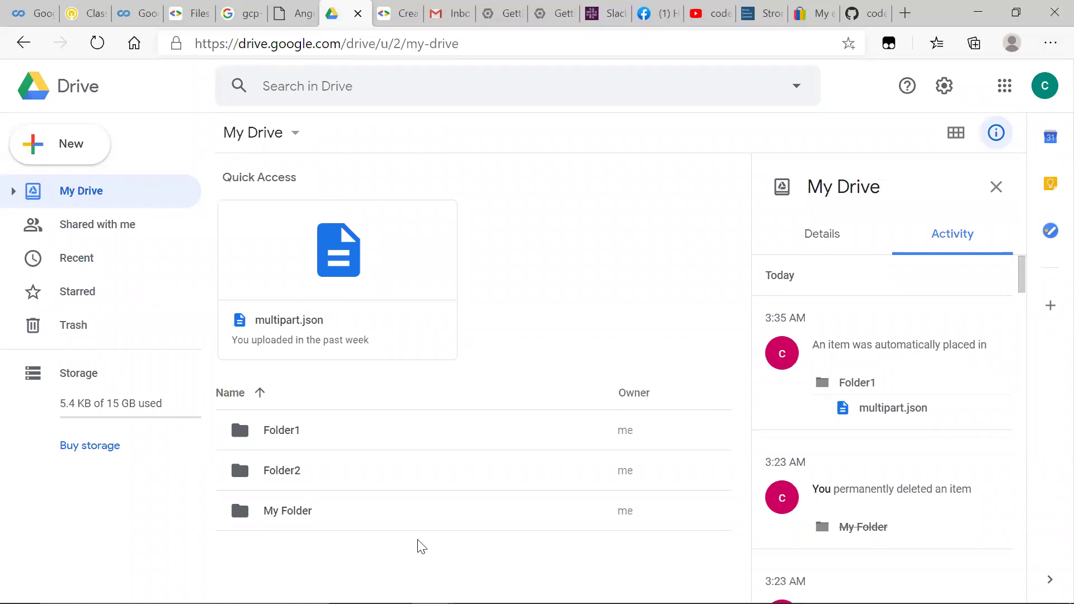
Move My Folder to the trash in Google Drive and confirm Folder1 contains multipart.json.
{"action": "left_click", "coordinate": [415, 518]}
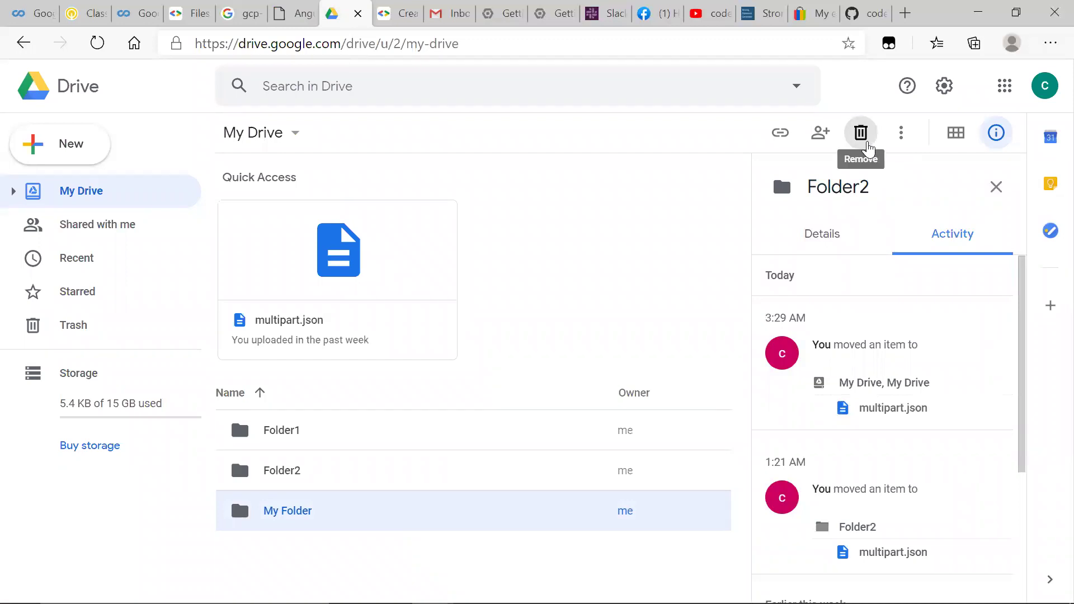
{"action": "left_click", "coordinate": [870, 145]}
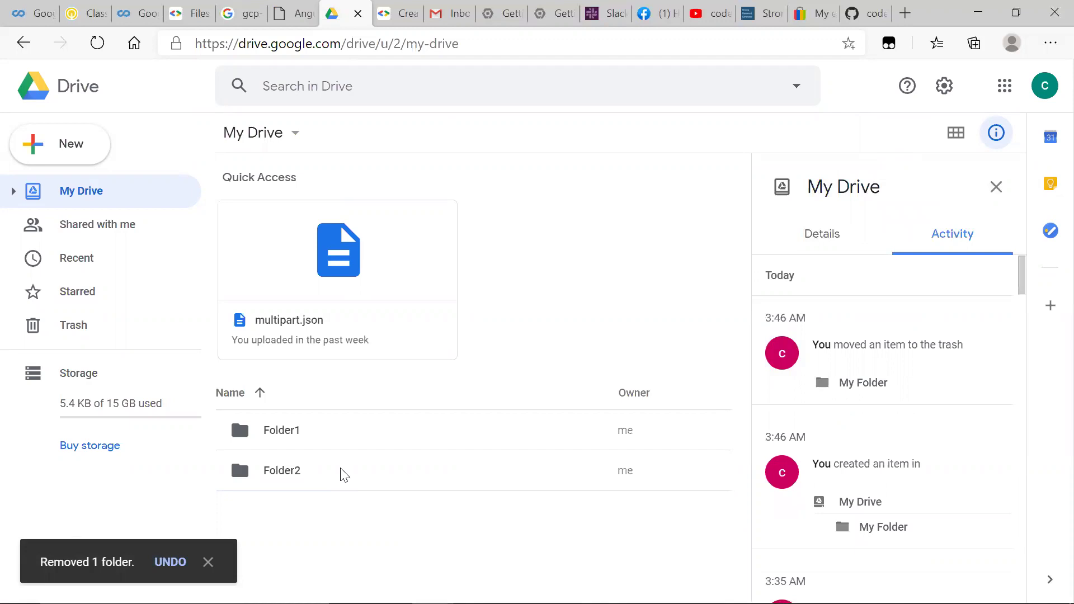
{"action": "double_click", "coordinate": [297, 434]}
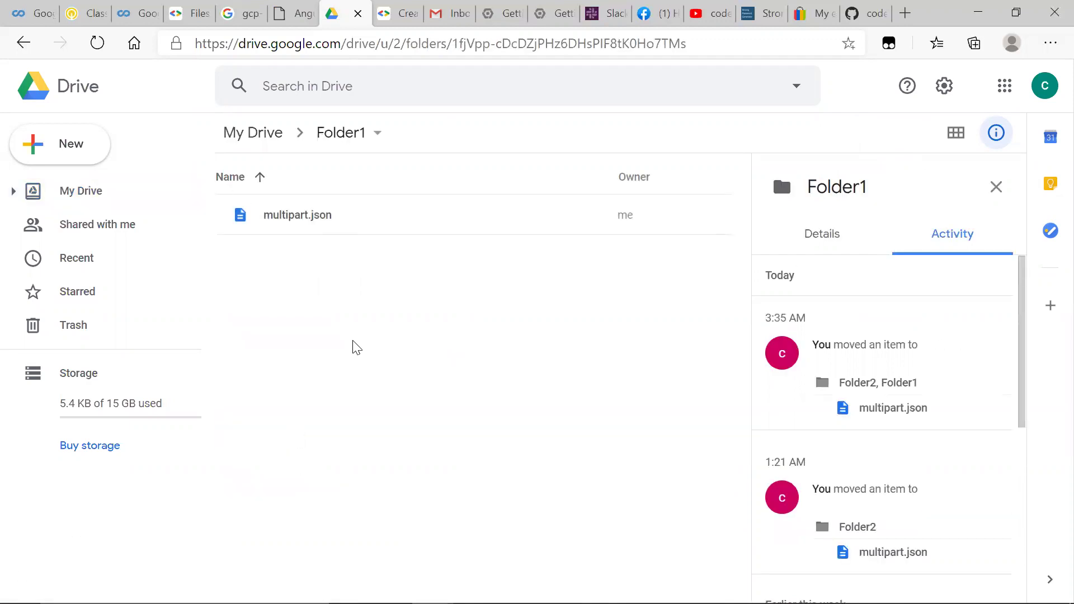
{"action": "left_click", "coordinate": [22, 41]}
Look inside Folder2, then go back to the localhost:8000 Drive Access Page tab.
{"action": "left_click", "coordinate": [300, 471]}
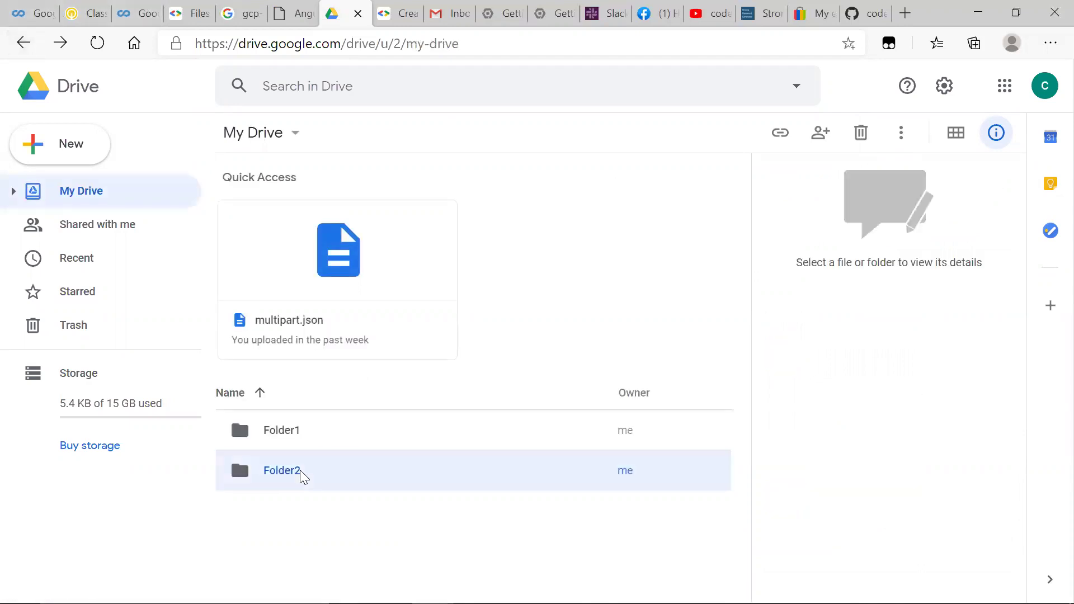
{"action": "double_click", "coordinate": [300, 469]}
{"action": "left_click", "coordinate": [19, 42]}
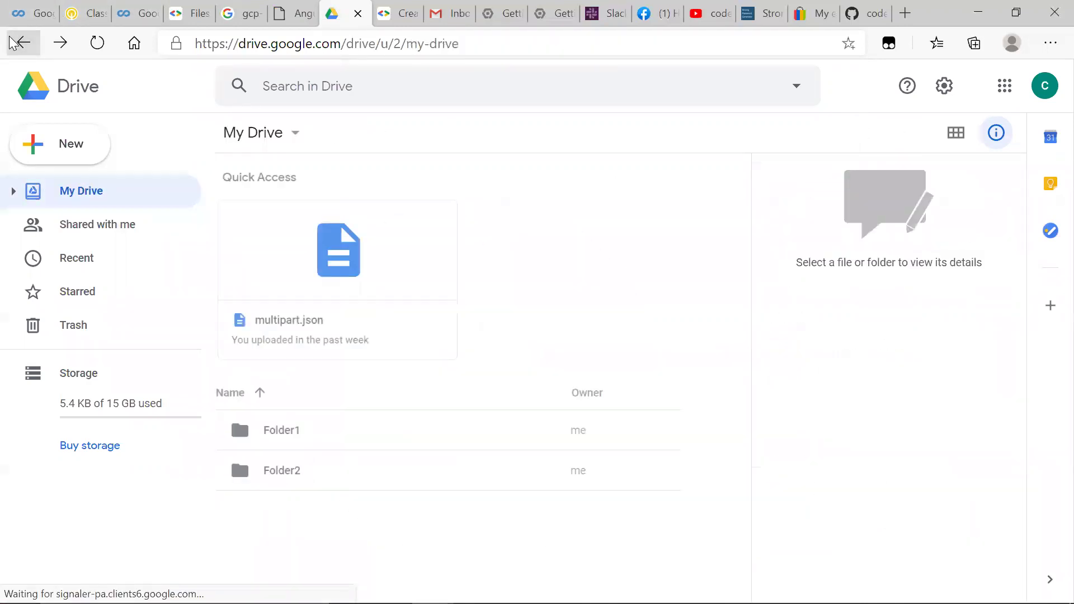
{"action": "left_click", "coordinate": [293, 13]}
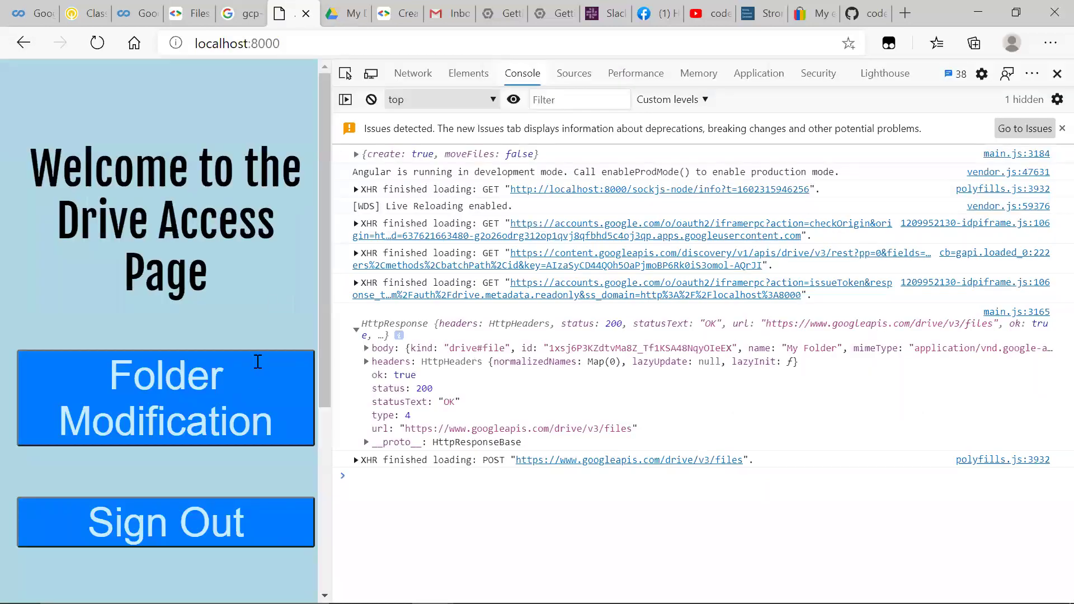
In the README preview, select the Task 5 folders config block to copy.
{"action": "key", "text": "alt+Tab"}
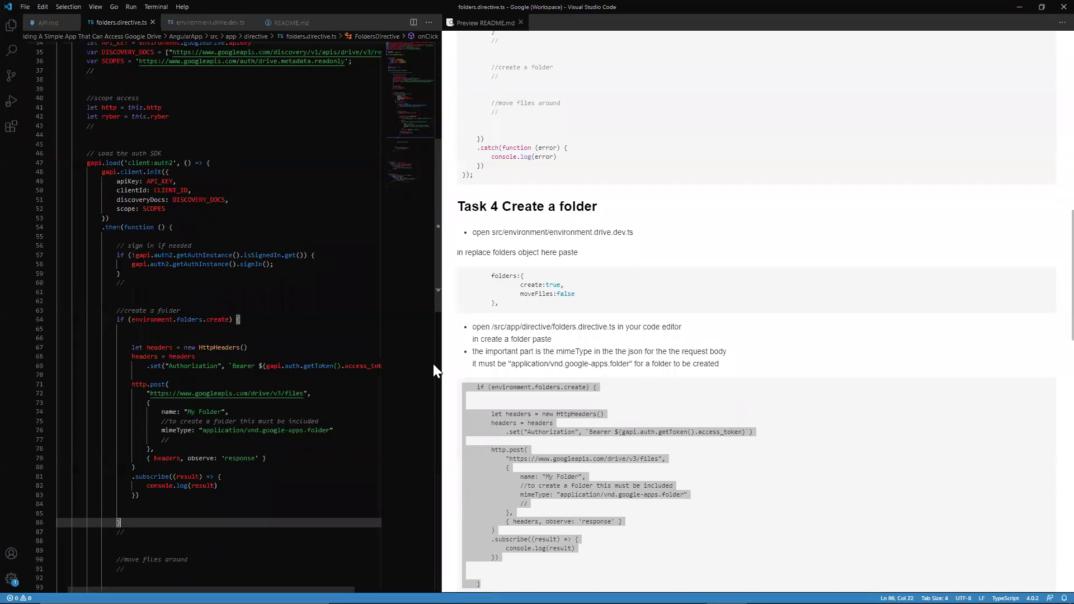
{"action": "scroll", "coordinate": [474, 396], "scroll_direction": "down", "scroll_amount": 5}
{"action": "left_click", "coordinate": [514, 435]}
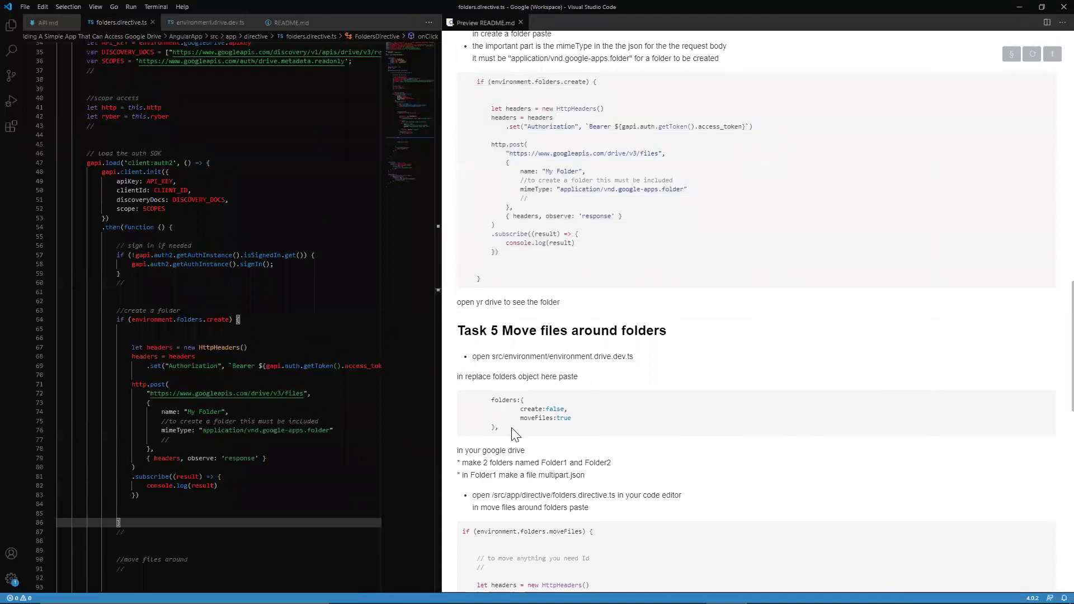
{"action": "left_click_drag", "start_coordinate": [515, 434], "coordinate": [456, 399]}
{"action": "key", "text": "ctrl+c"}
Replace lines 63-66 of environment.drive.dev.ts with folders create:false, moveFiles:true.
{"action": "left_click", "coordinate": [218, 23]}
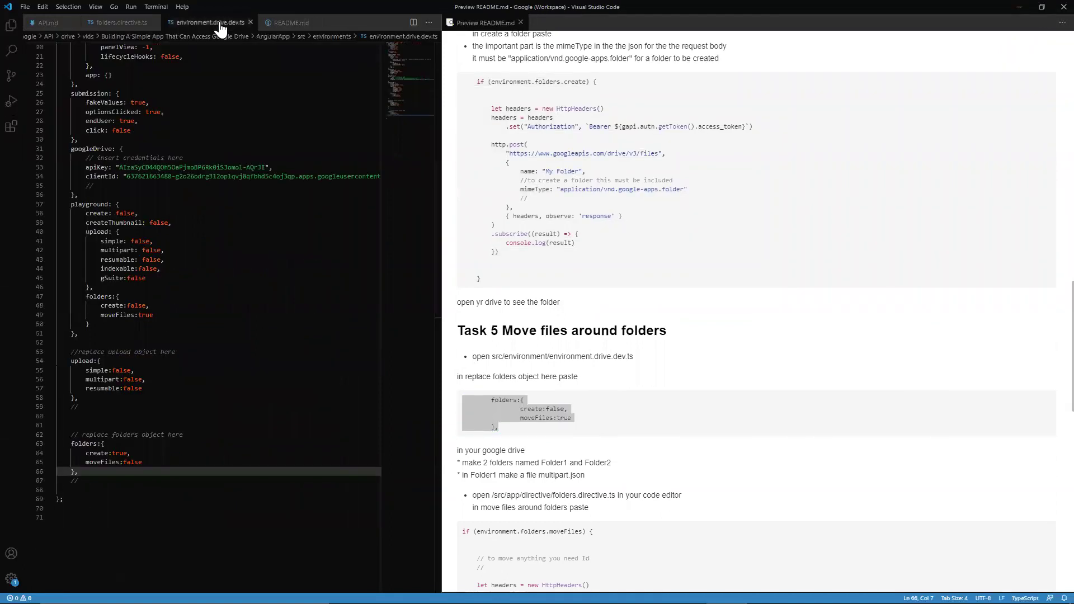
{"action": "left_click", "coordinate": [80, 472]}
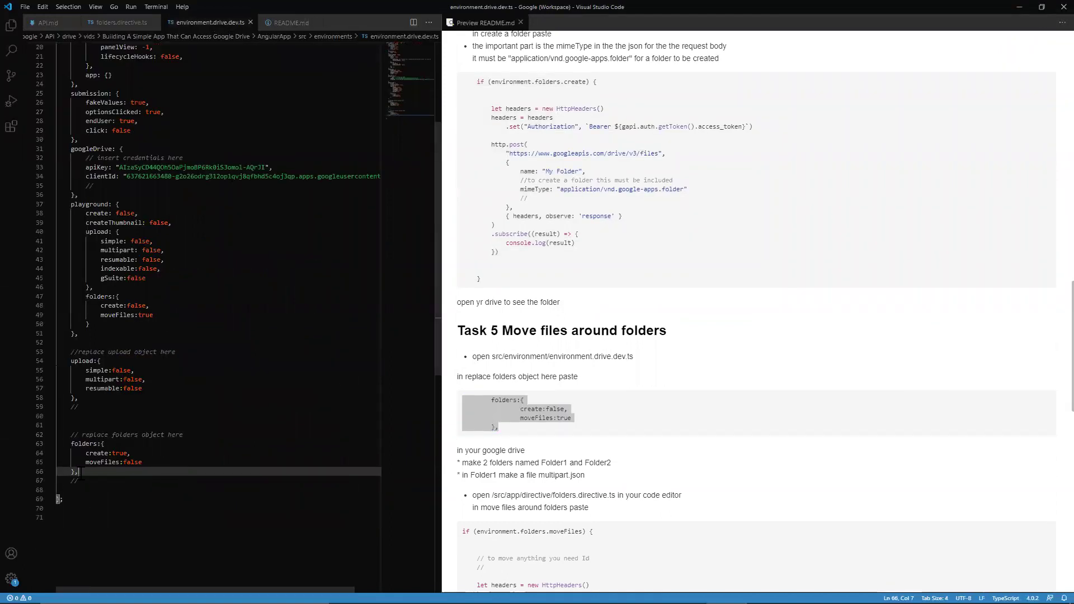
{"action": "left_click_drag", "start_coordinate": [80, 473], "coordinate": [43, 448]}
{"action": "key", "text": "ctrl+v"}
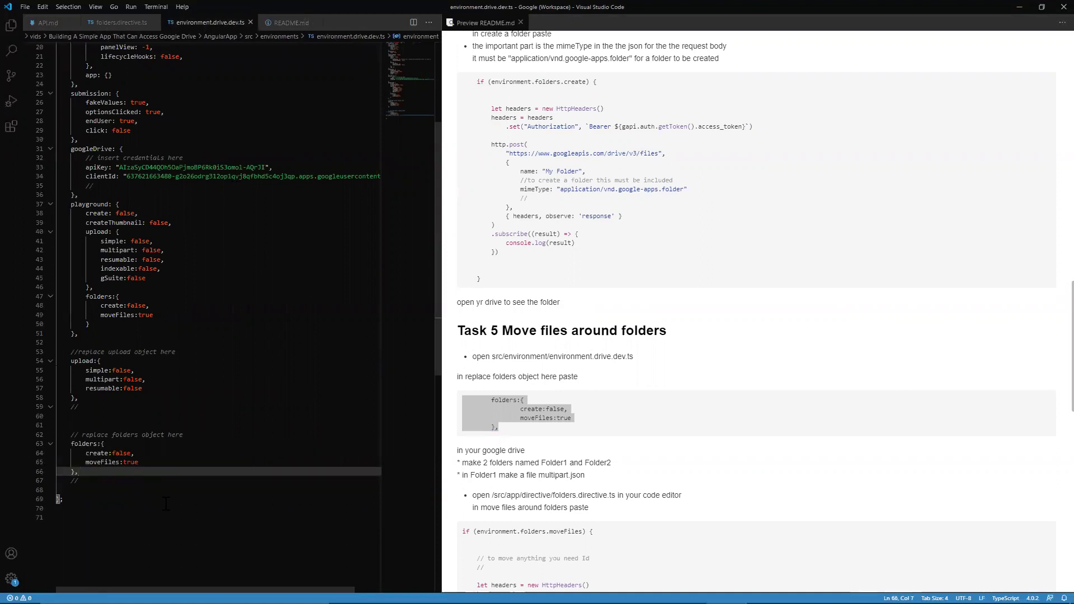
Return to folders.directive.ts, scroll through it and select a section of its code.
{"action": "left_click", "coordinate": [137, 23]}
{"action": "scroll", "coordinate": [248, 346], "scroll_direction": "down", "scroll_amount": 7}
{"action": "scroll", "coordinate": [434, 459], "scroll_direction": "down", "scroll_amount": 2}
{"action": "scroll", "coordinate": [550, 508], "scroll_direction": "down", "scroll_amount": 5}
{"action": "scroll", "coordinate": [553, 514], "scroll_direction": "up", "scroll_amount": 2}
{"action": "left_click_drag", "start_coordinate": [480, 498], "coordinate": [468, 367]}
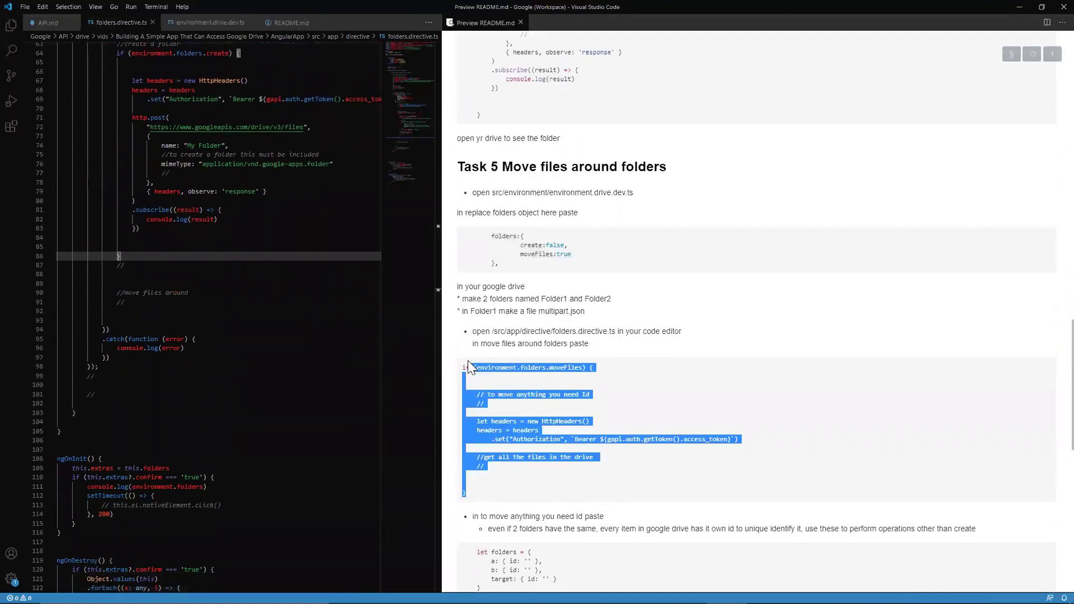